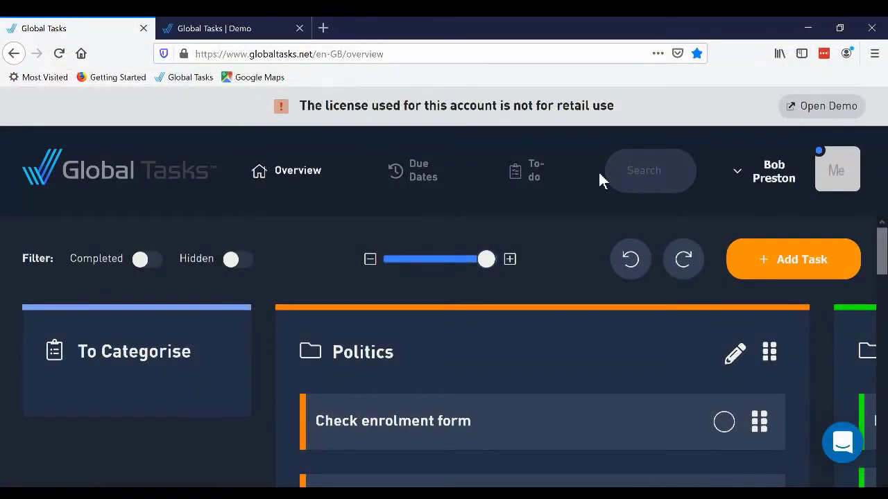
- Zoom the overview board out until the Politics, History and Home projects fit together, and look through their tasks
click(370, 263)
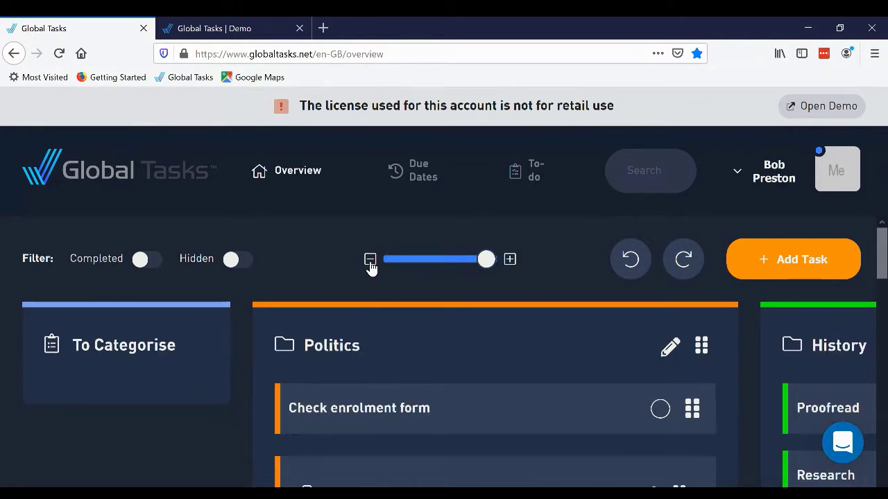
click(370, 260)
click(369, 259)
click(370, 260)
click(370, 267)
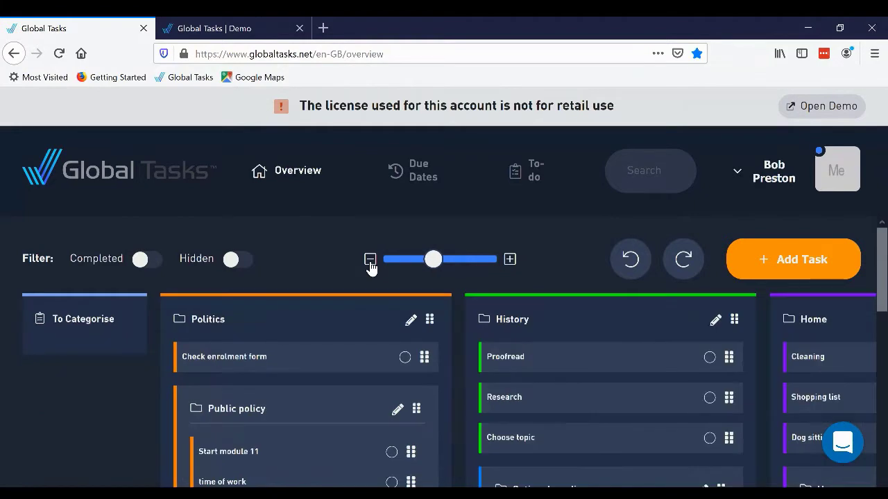
click(370, 267)
click(370, 267)
scroll(367, 296, down, 10)
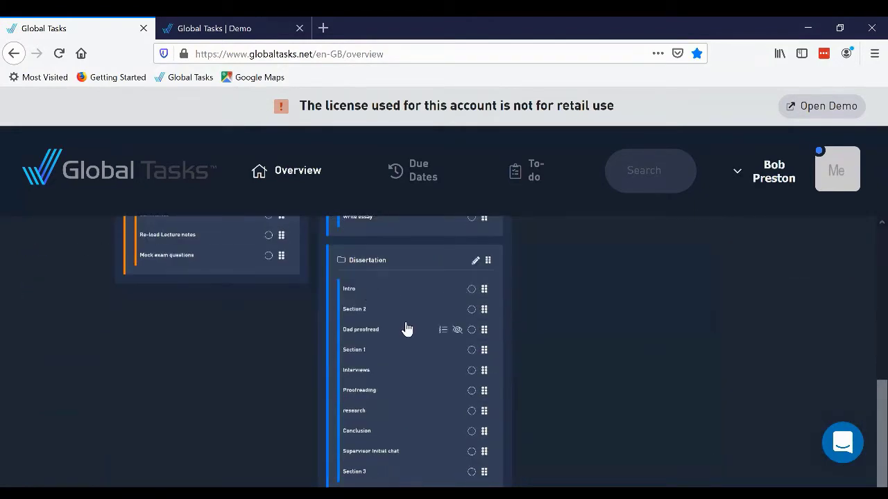
scroll(407, 329, up, 10)
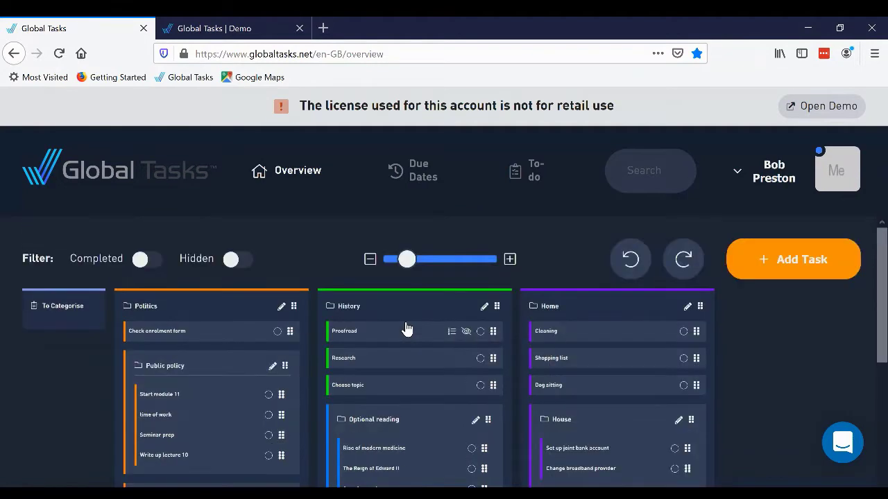
scroll(407, 329, down, 10)
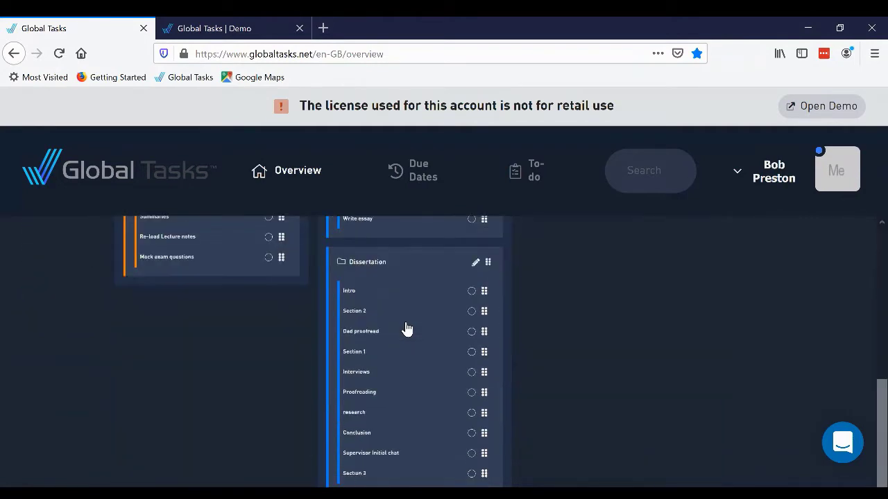
scroll(407, 329, up, 10)
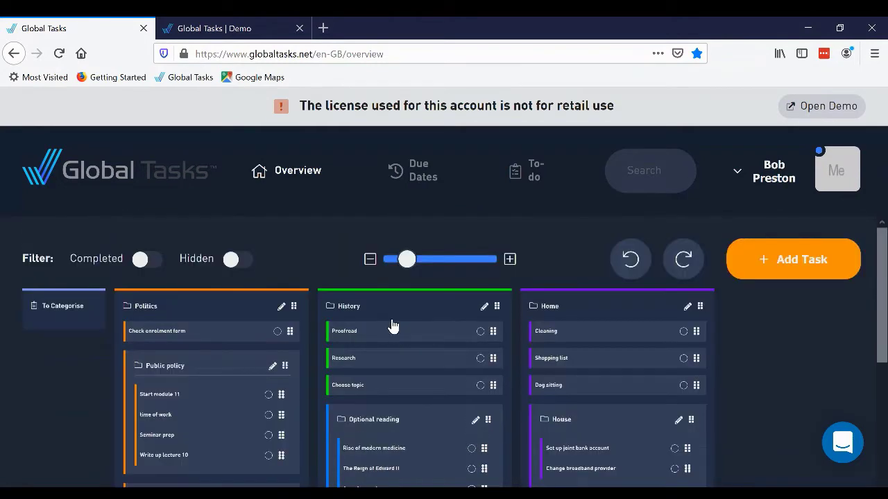
scroll(386, 326, down, 10)
scroll(387, 326, up, 10)
- Enlarge the overview board again and examine the Politics and History project headings and their available actions, including Hide
click(510, 261)
click(511, 262)
click(510, 261)
click(511, 262)
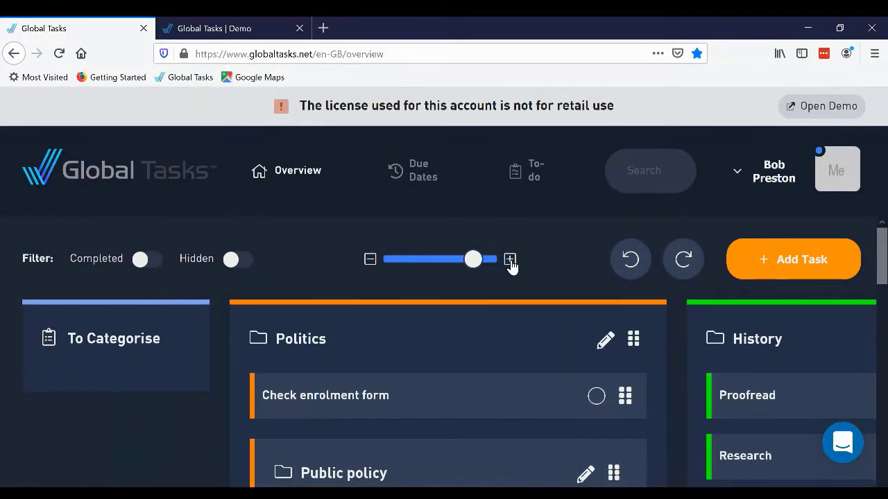
scroll(430, 371, right, 2)
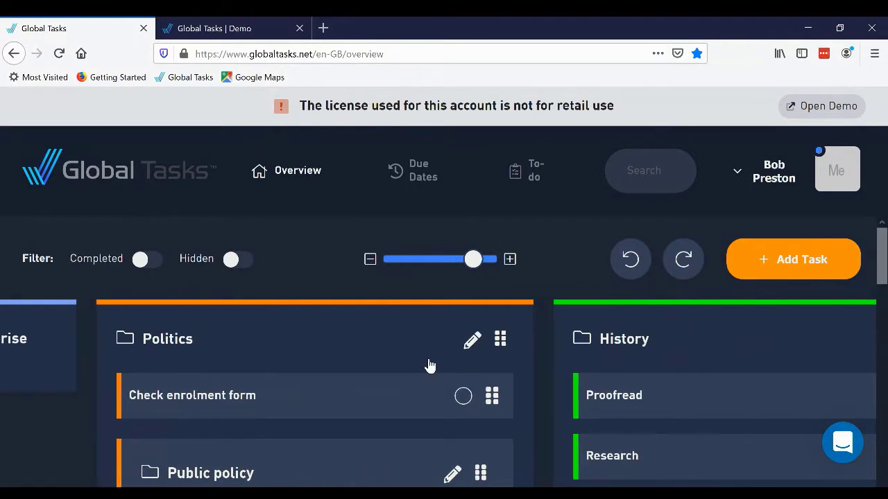
mouse_move(257, 361)
mouse_move(696, 355)
scroll(697, 354, right, 1)
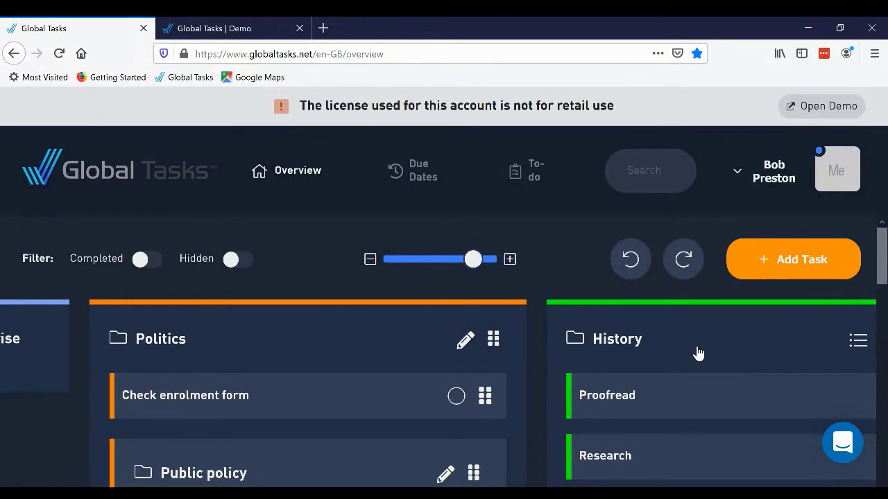
mouse_move(375, 341)
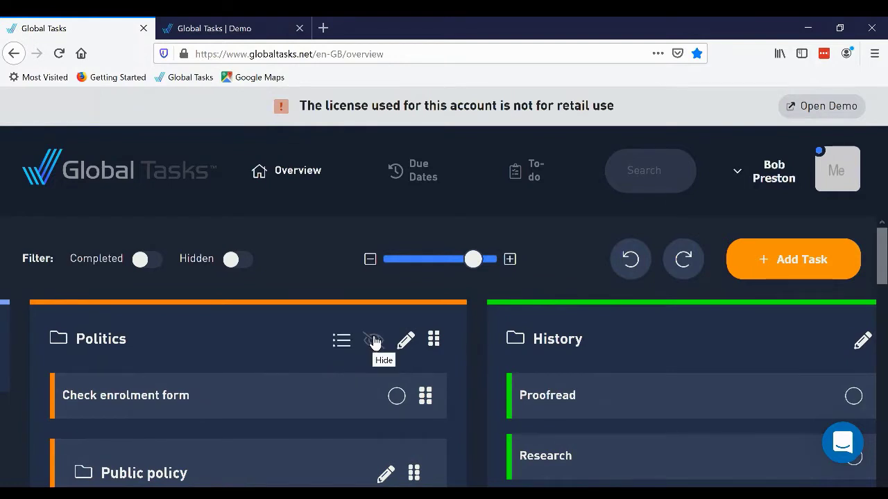
- Open the History project on its own page and look through its tasks
click(631, 340)
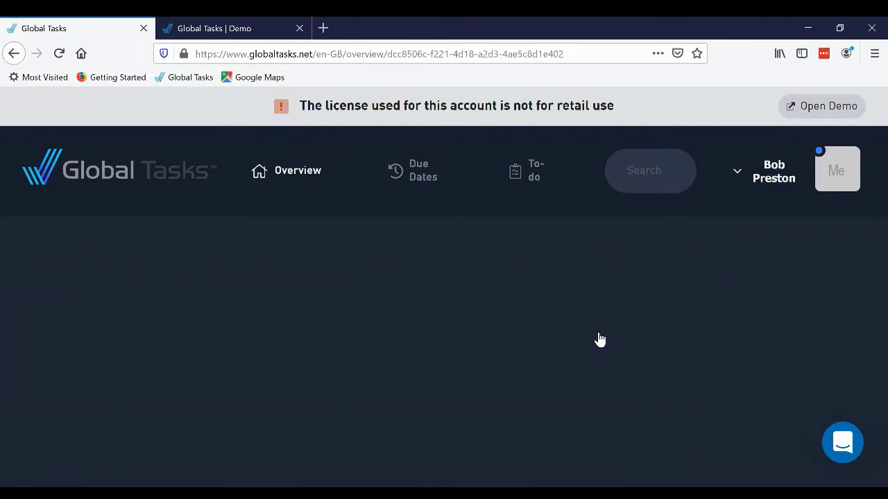
scroll(500, 326, down, 3)
scroll(499, 326, up, 3)
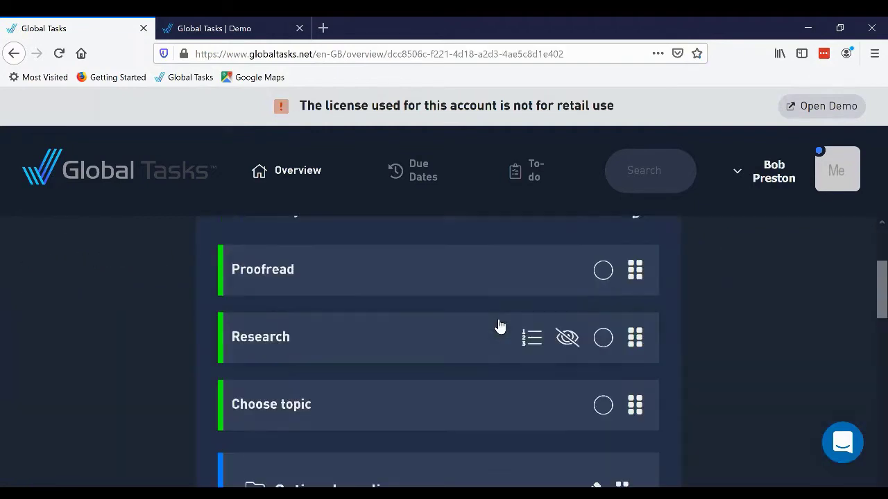
scroll(500, 326, down, 1)
scroll(499, 326, down, 4)
scroll(481, 327, up, 3)
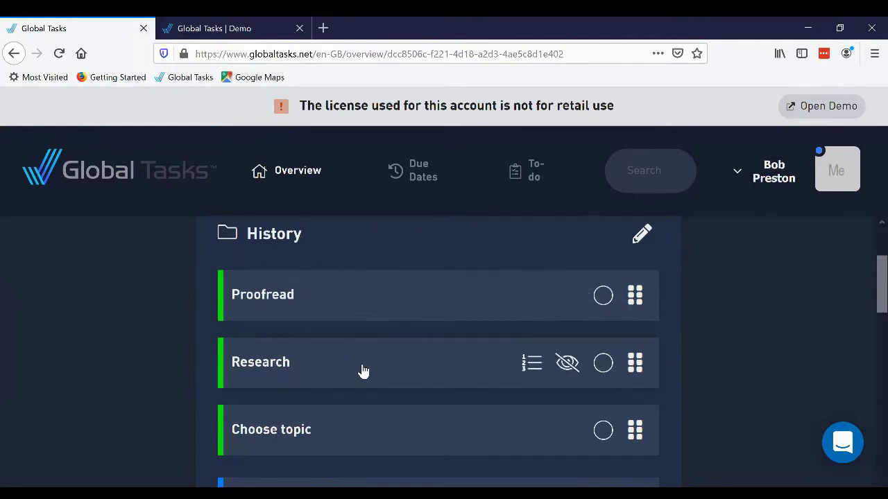
- Open the Research task in the History project and review its due date, description and checklist
click(405, 371)
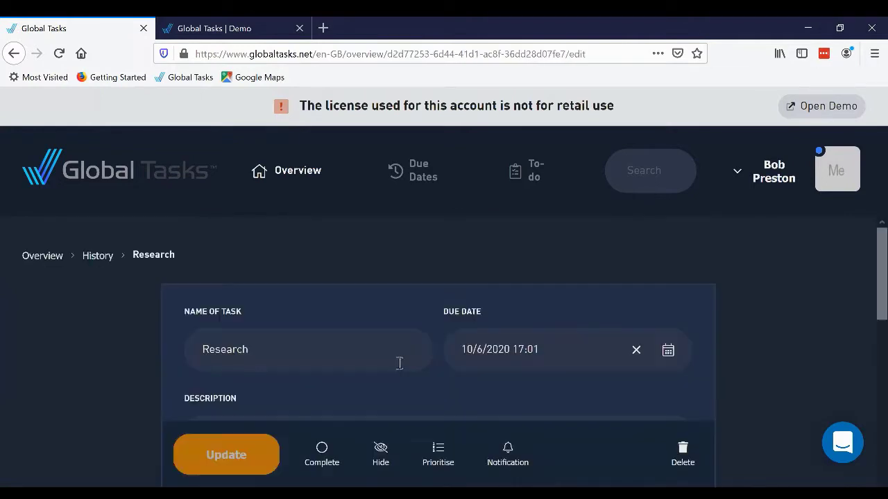
scroll(400, 363, down, 3)
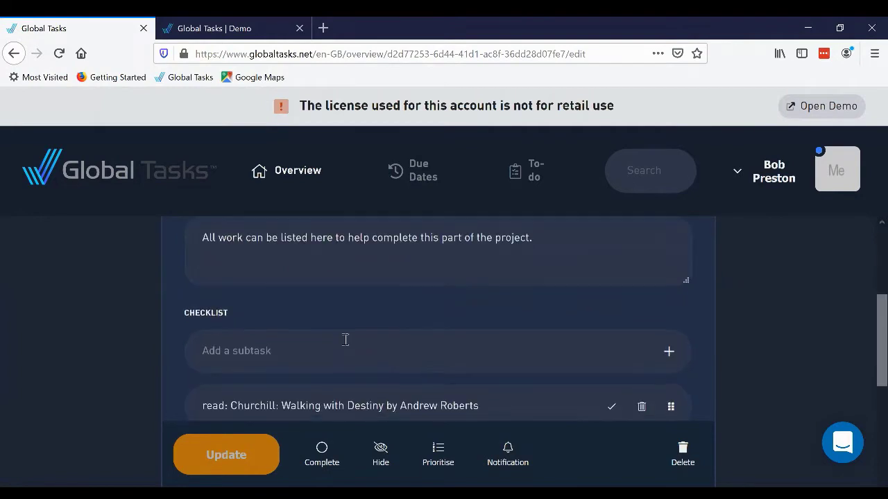
scroll(291, 330, up, 1)
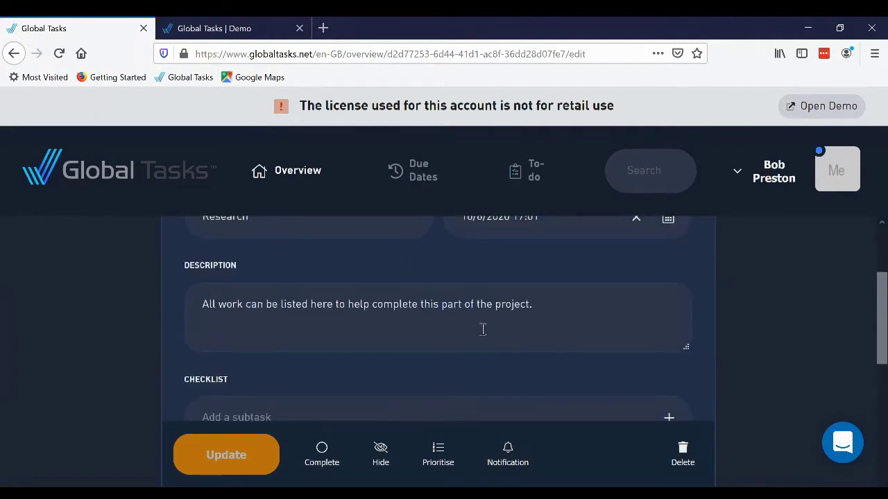
scroll(483, 330, down, 3)
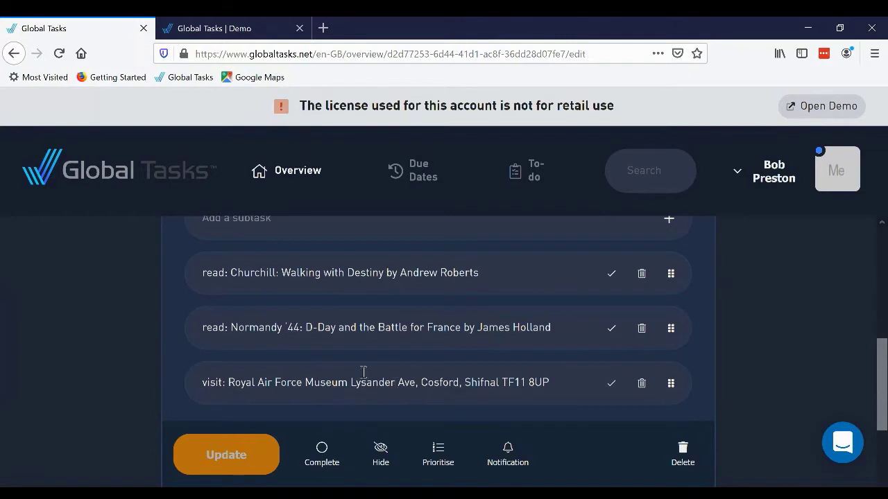
scroll(364, 373, up, 6)
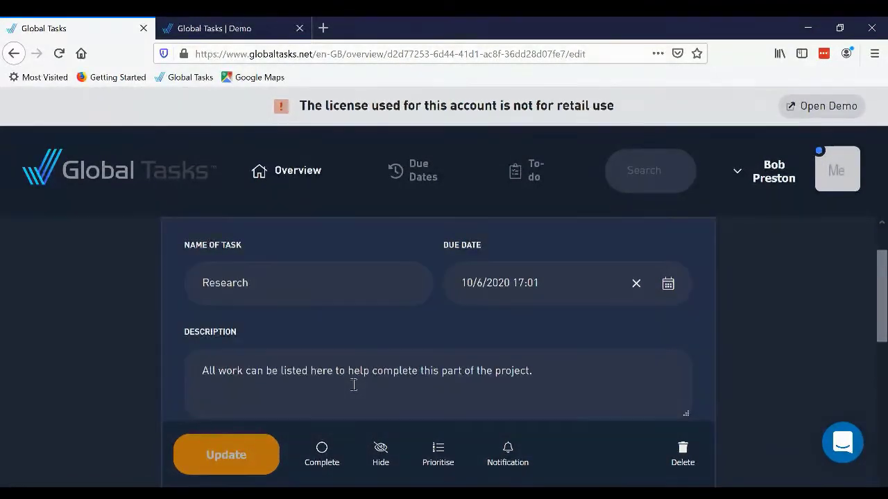
- From the overview, change the Start module 11 task under Public policy to red with task size L, and save it
click(317, 170)
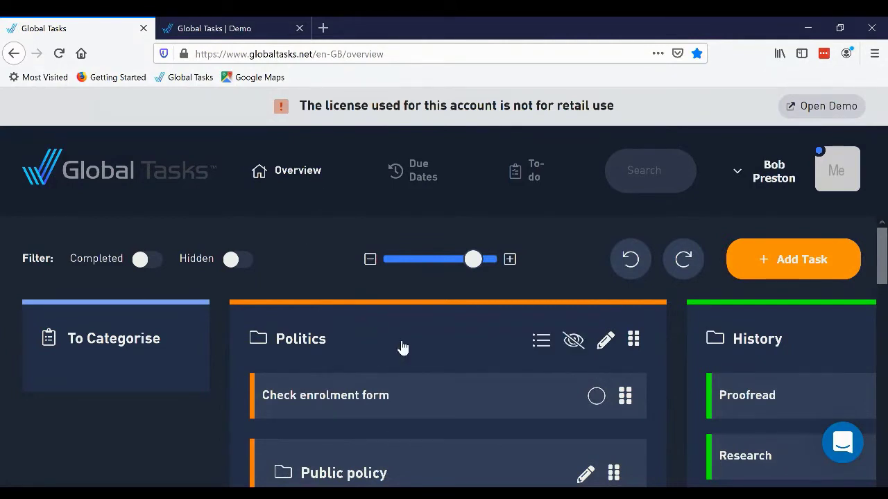
scroll(400, 345, down, 2)
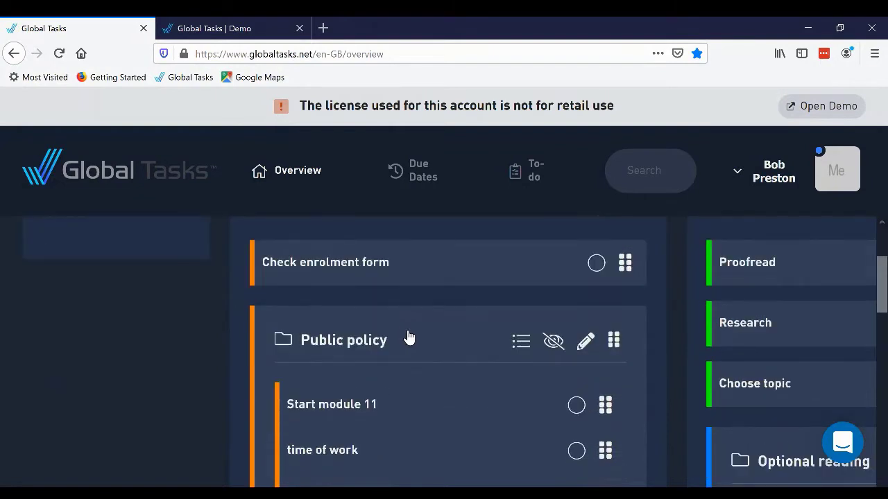
scroll(407, 337, down, 2)
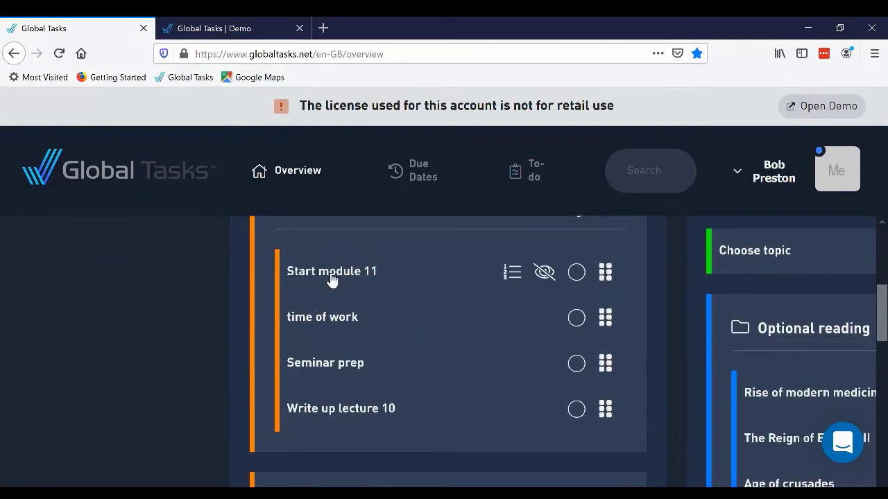
click(329, 278)
scroll(310, 310, down, 5)
scroll(313, 313, down, 3)
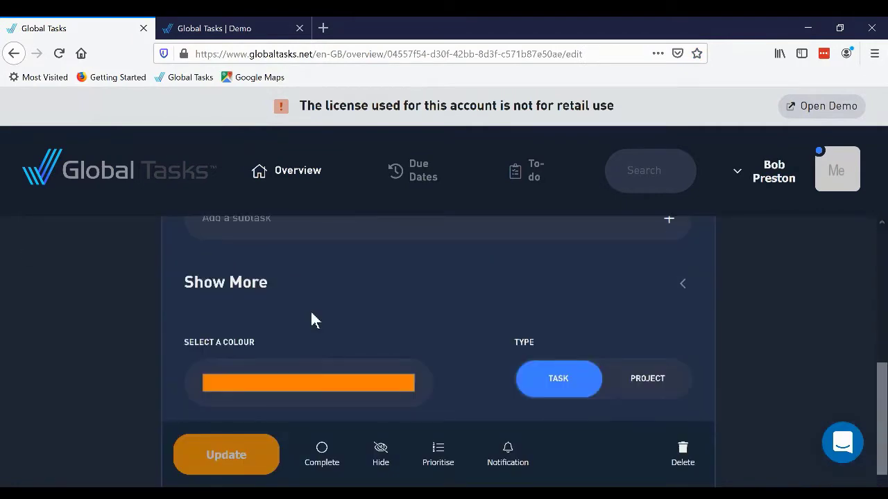
click(304, 287)
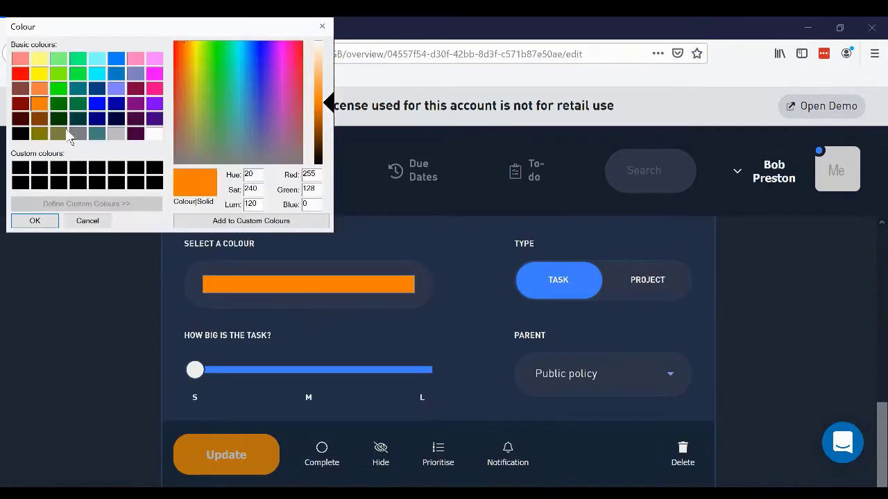
click(23, 76)
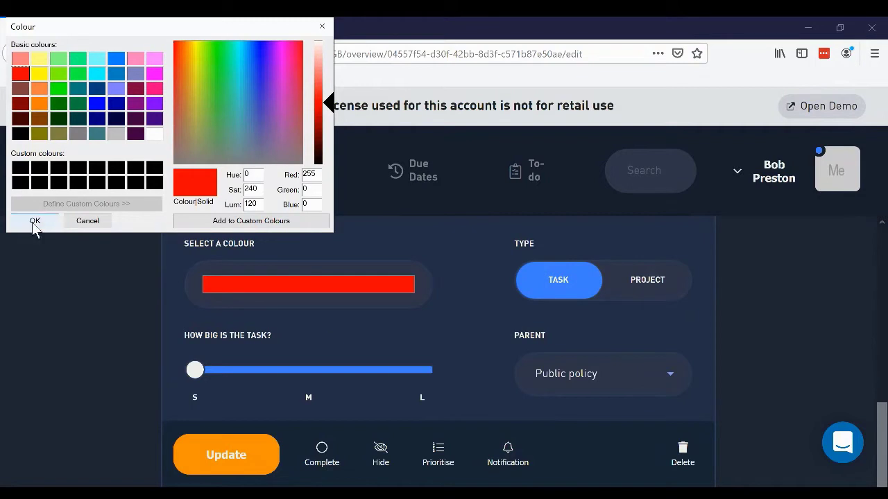
click(34, 220)
drag(196, 375, 423, 372)
click(238, 454)
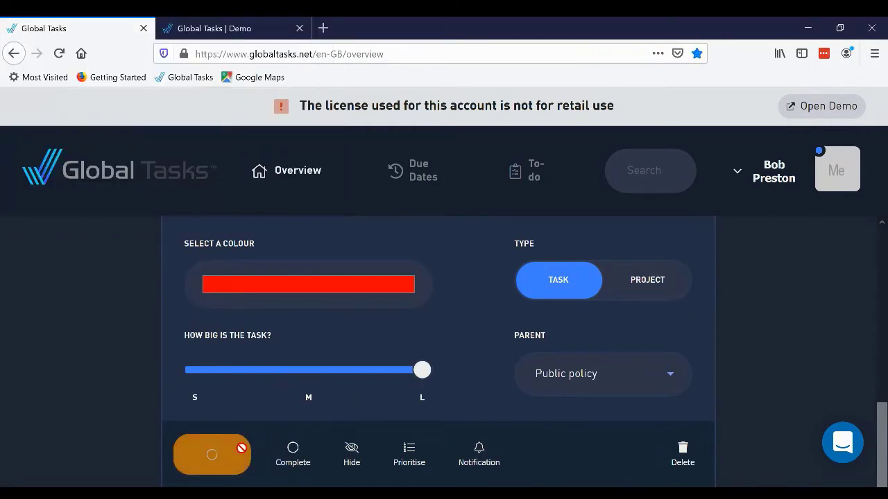
- Check the Start module 11 task on the overview board and undo its colour and size change
scroll(376, 428, down, 4)
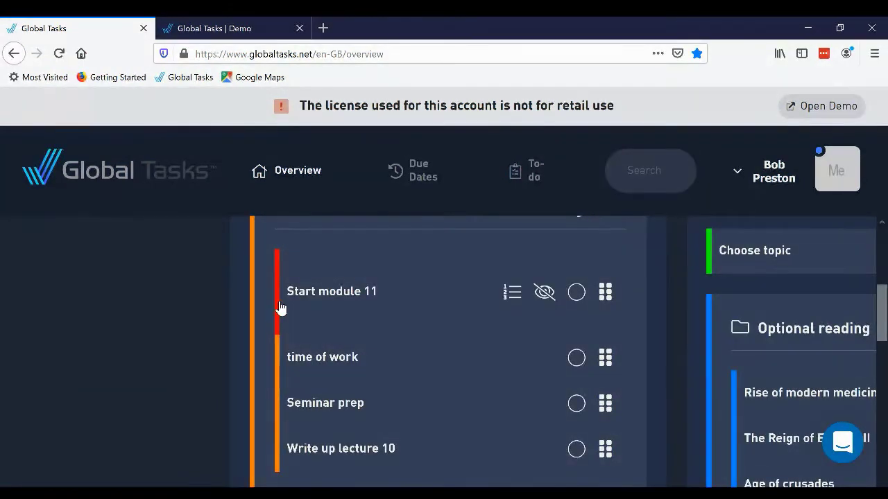
scroll(425, 307, up, 1)
scroll(425, 307, up, 4)
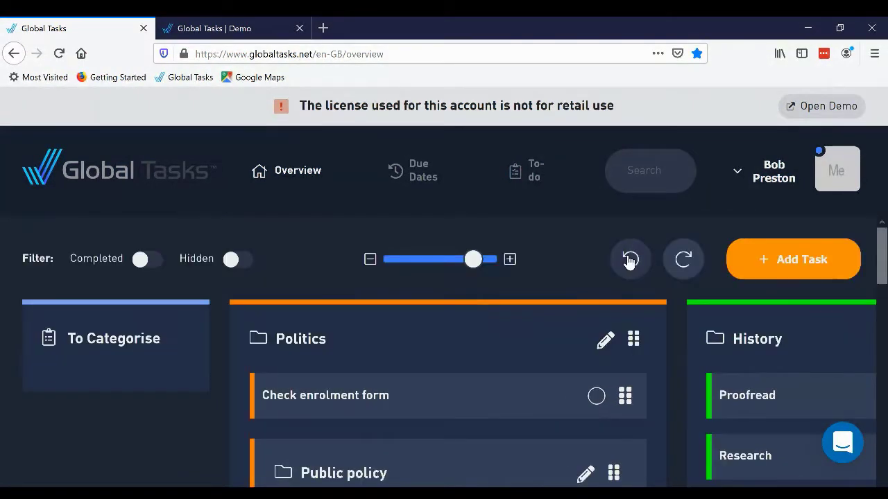
scroll(430, 335, down, 5)
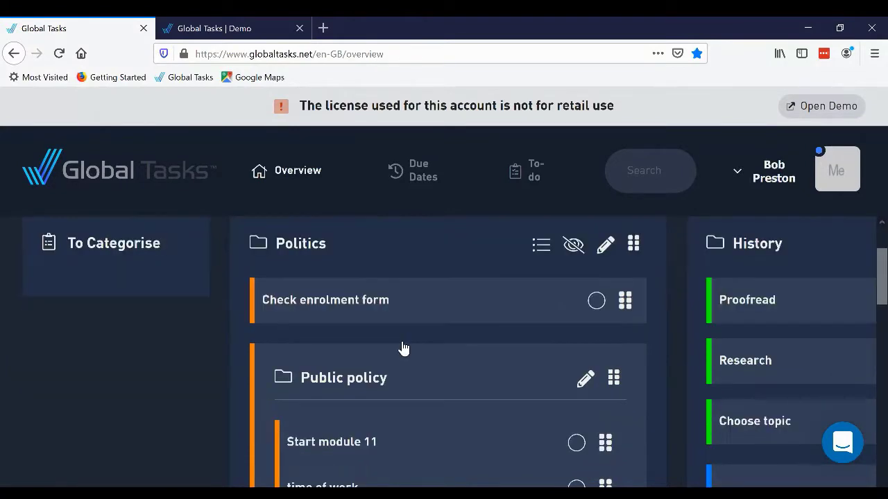
scroll(317, 333, up, 5)
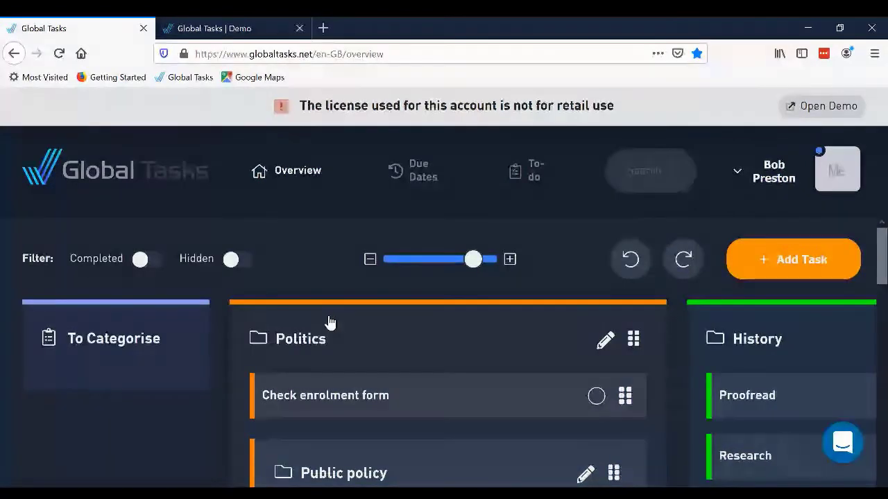
- Open the To-do list, look through the Top Priority tasks and expand the Next Priority section
click(371, 263)
click(371, 263)
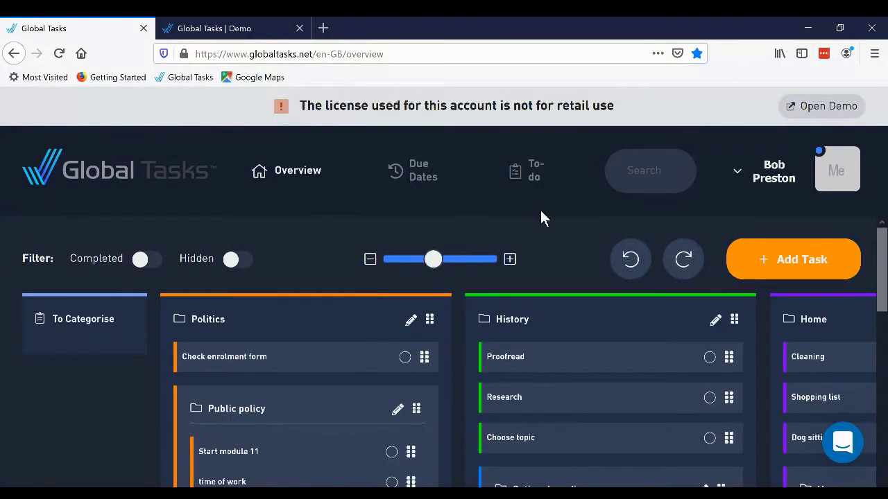
click(534, 173)
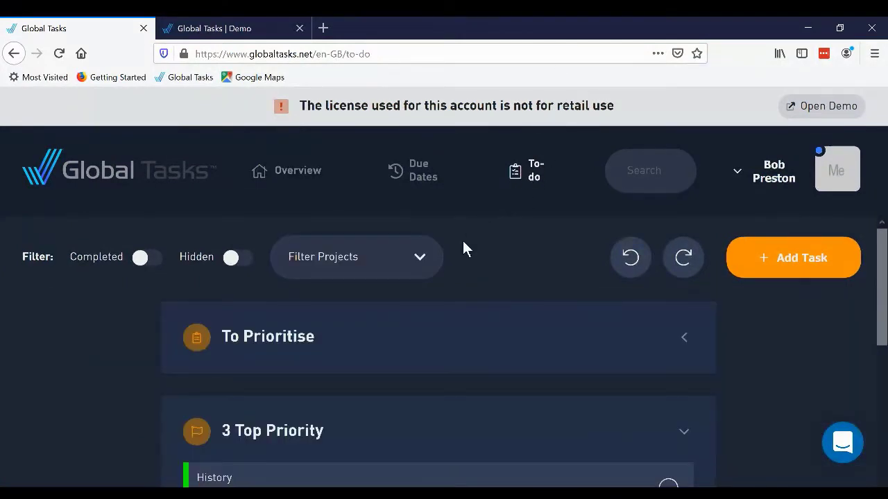
scroll(402, 309, down, 2)
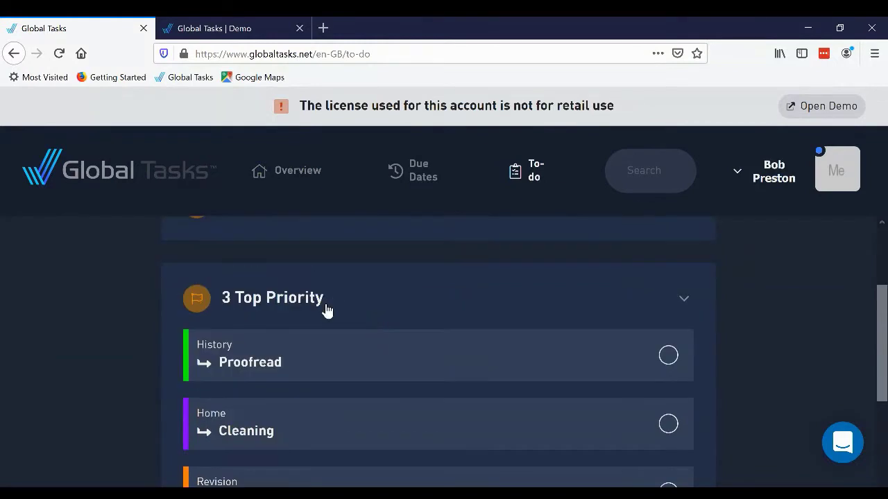
scroll(326, 311, down, 1)
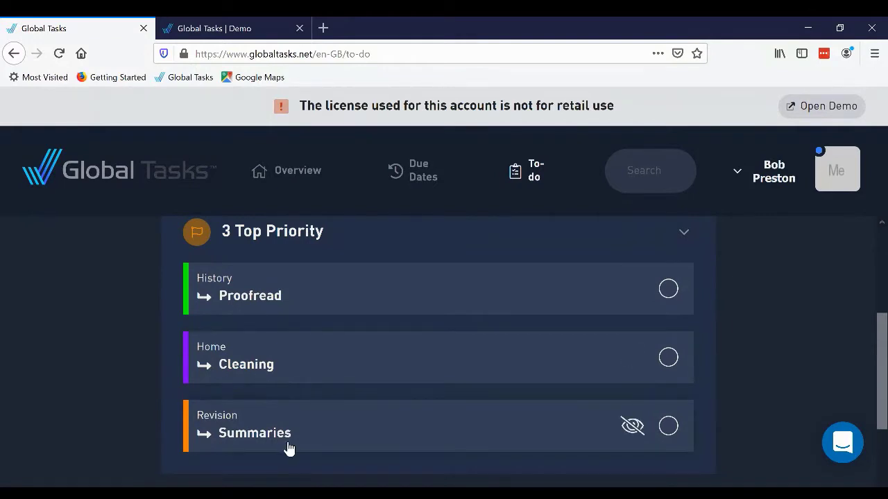
scroll(307, 395, down, 3)
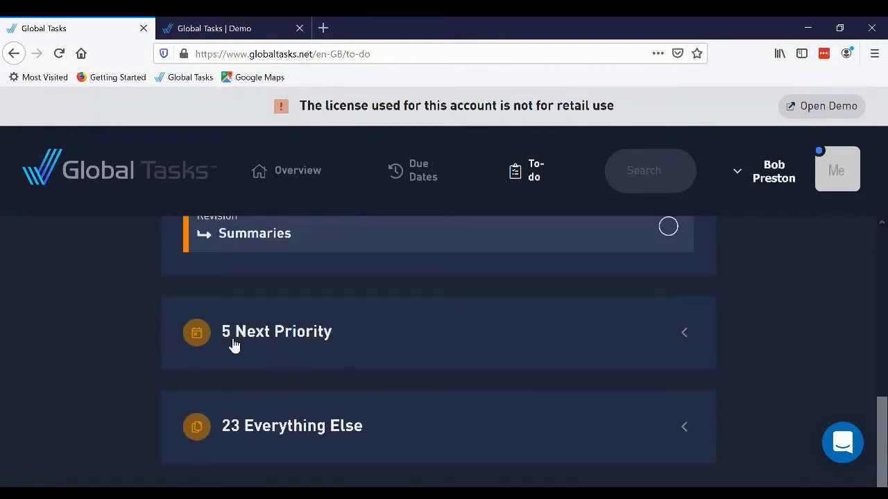
click(678, 339)
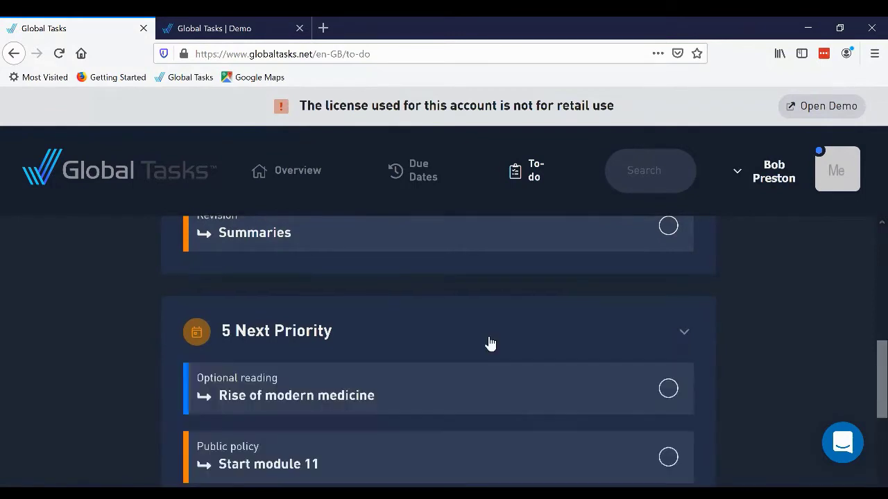
- Look through the Next Priority and Top Priority tasks in the To-do list
scroll(478, 347, down, 5)
scroll(361, 385, up, 7)
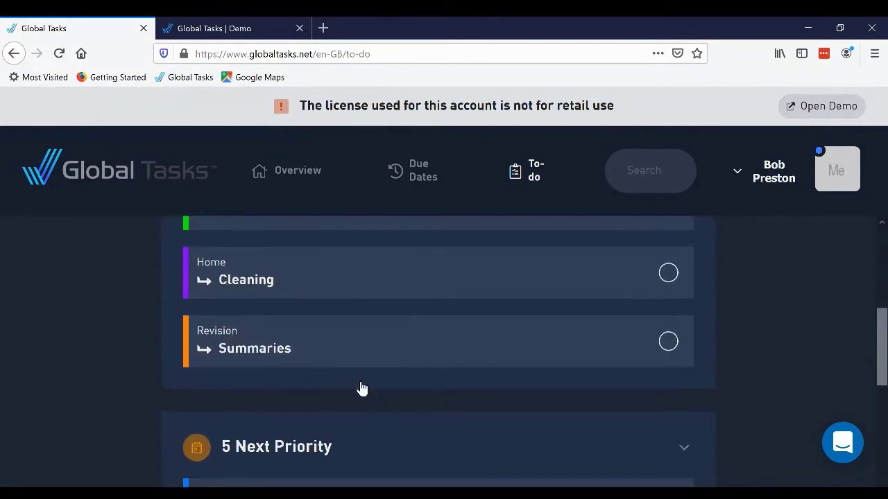
scroll(359, 382, up, 2)
scroll(266, 339, down, 1)
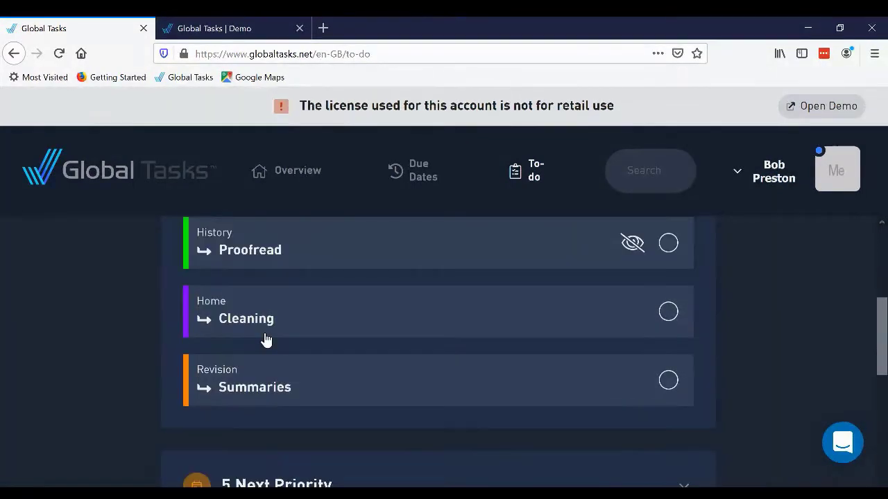
scroll(266, 339, down, 1)
scroll(262, 327, up, 2)
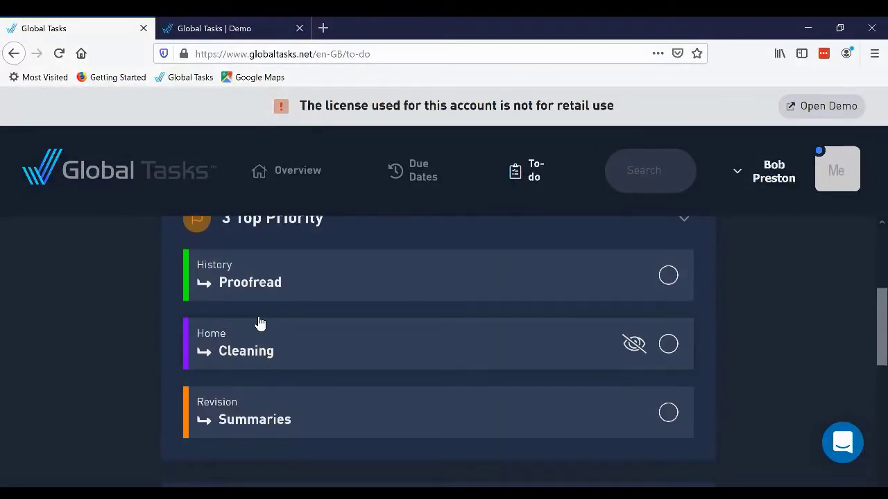
- From the overview, set the priority of the Age of crusades task to third, between Cleaning and Summaries
click(294, 180)
scroll(523, 359, down, 5)
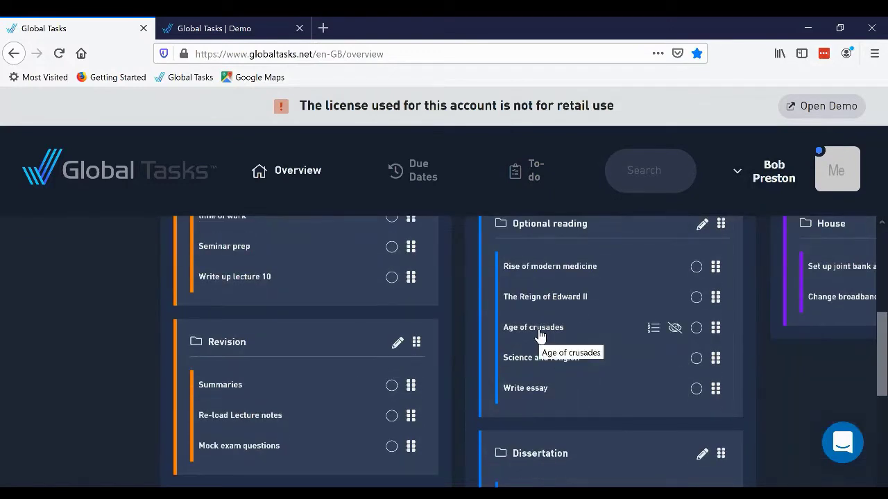
click(650, 332)
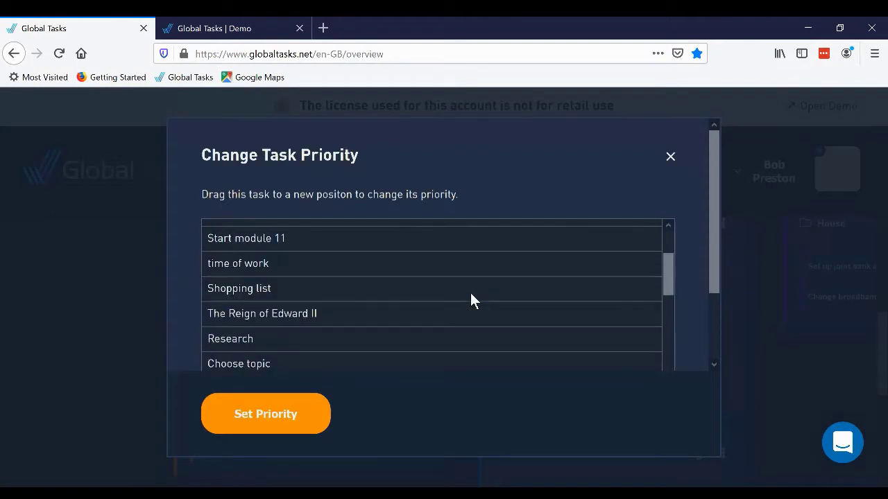
mouse_move(432, 284)
mouse_down()
mouse_move(441, 228)
mouse_move(443, 290)
mouse_up()
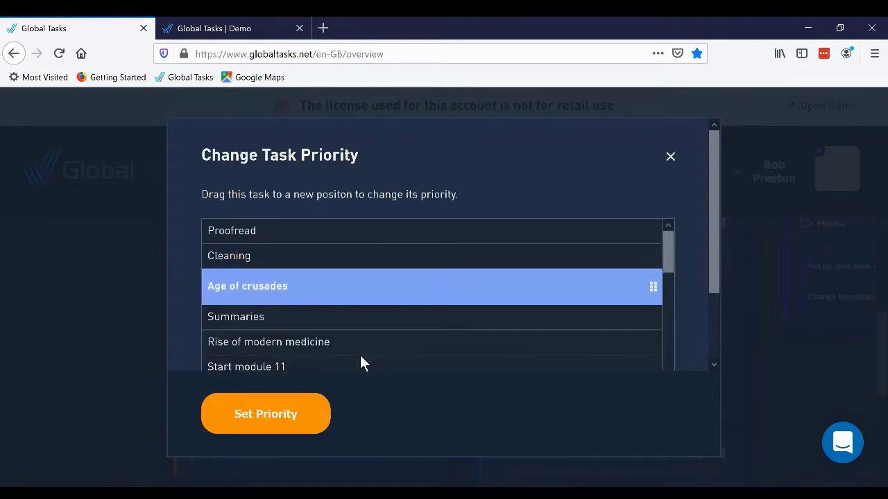
click(291, 418)
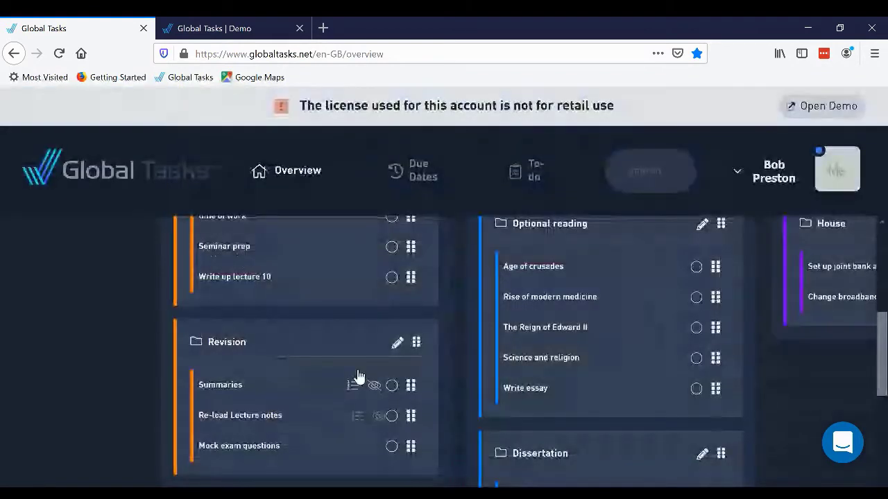
- Return to the To-do list and check the order of the Top Priority tasks
click(541, 181)
scroll(420, 278, down, 3)
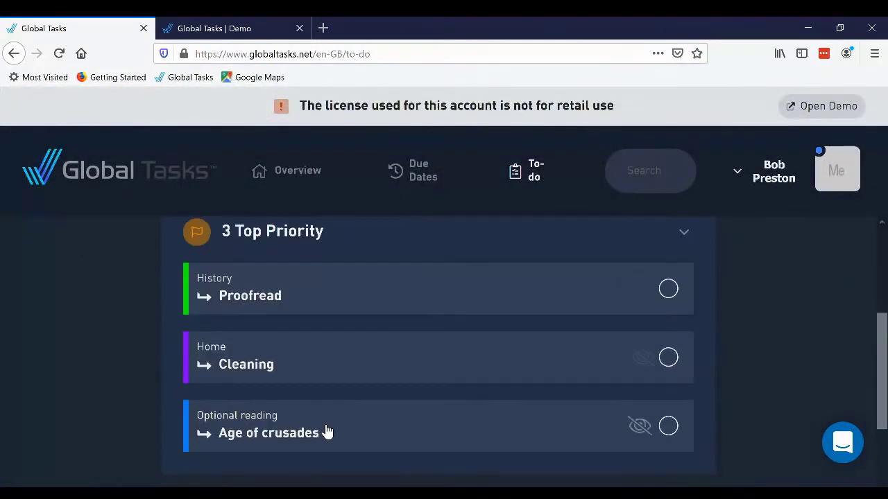
scroll(269, 437, down, 2)
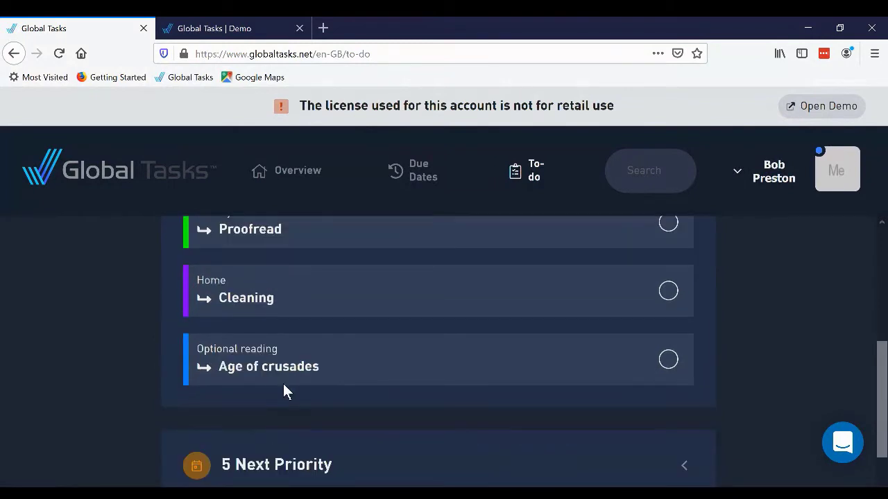
scroll(290, 380, up, 2)
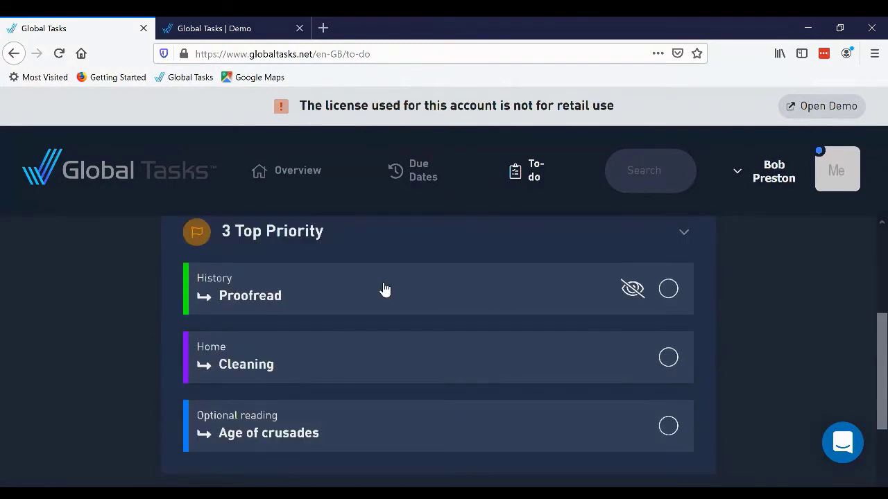
- Open the Due Dates view and look through its sections from Overdue to Tasks with no due date
click(425, 173)
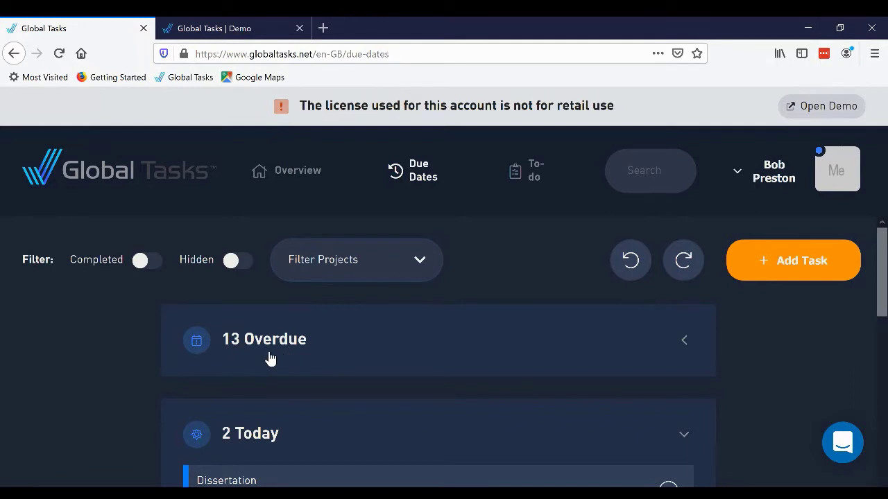
scroll(269, 359, down, 3)
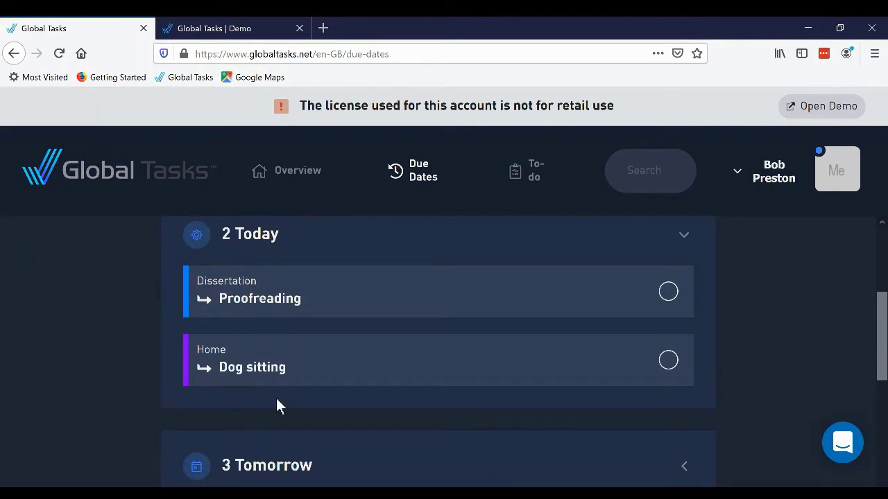
scroll(334, 361, down, 3)
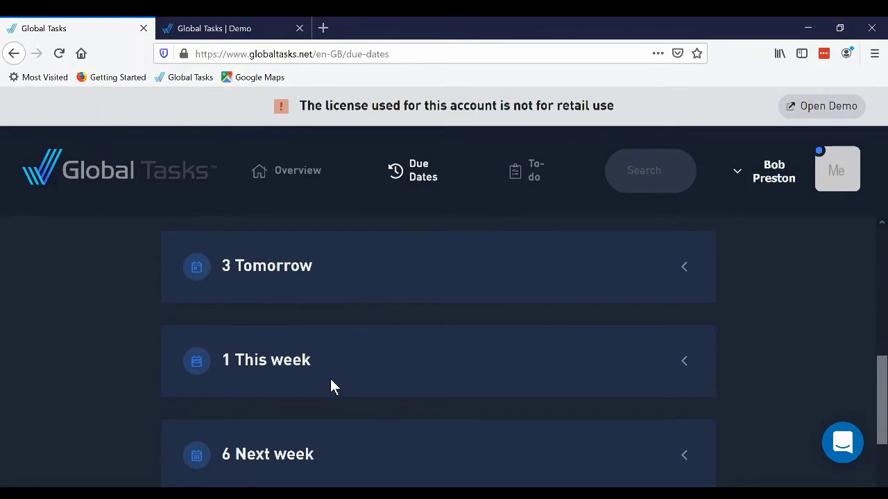
scroll(331, 380, down, 2)
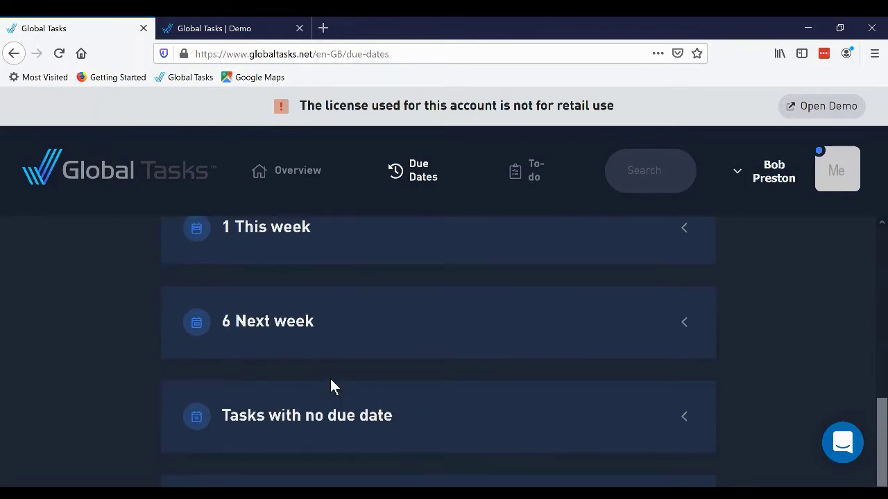
- Expand the Next week section and review the tasks due in it
click(684, 325)
scroll(429, 354, down, 2)
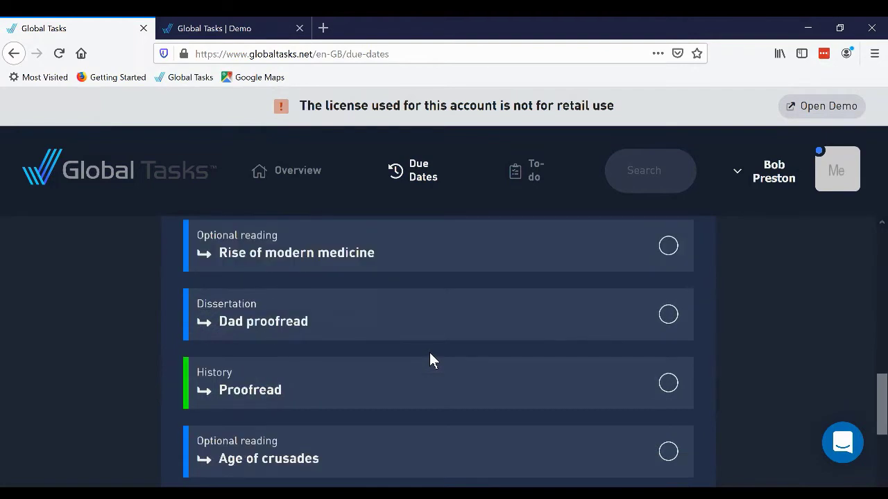
scroll(429, 359, down, 2)
scroll(429, 360, up, 1)
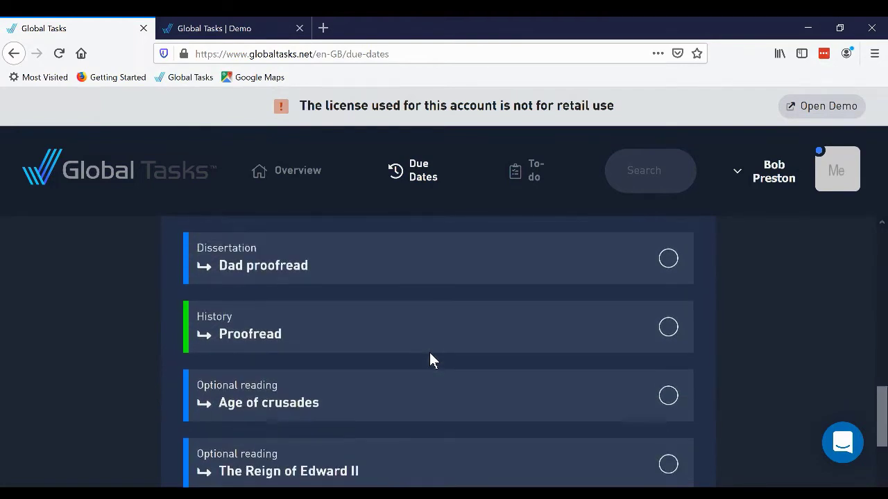
scroll(430, 360, up, 2)
scroll(430, 359, up, 5)
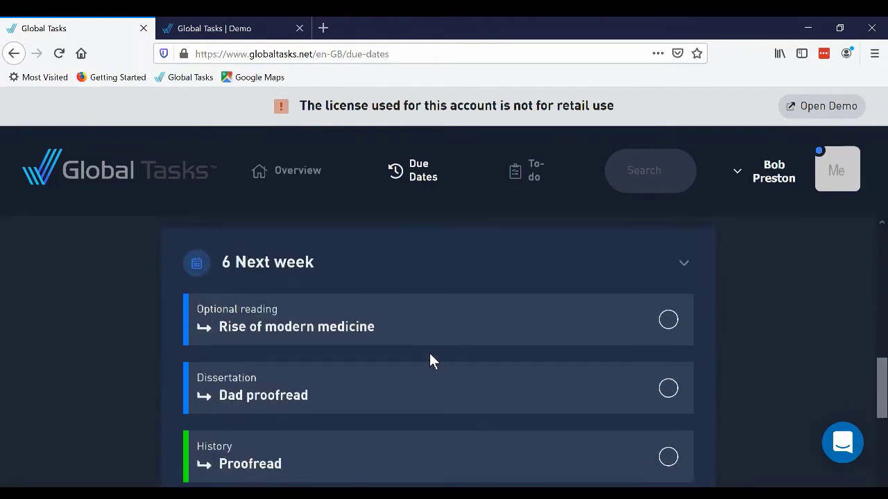
- Open the overdue Mock exam questions task and set its due date to 15/7/2020 15:49
click(257, 345)
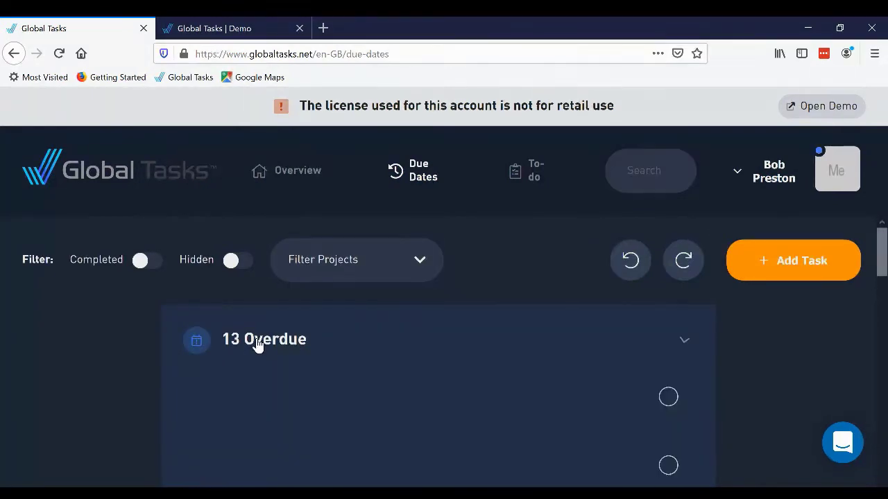
scroll(290, 355, down, 1)
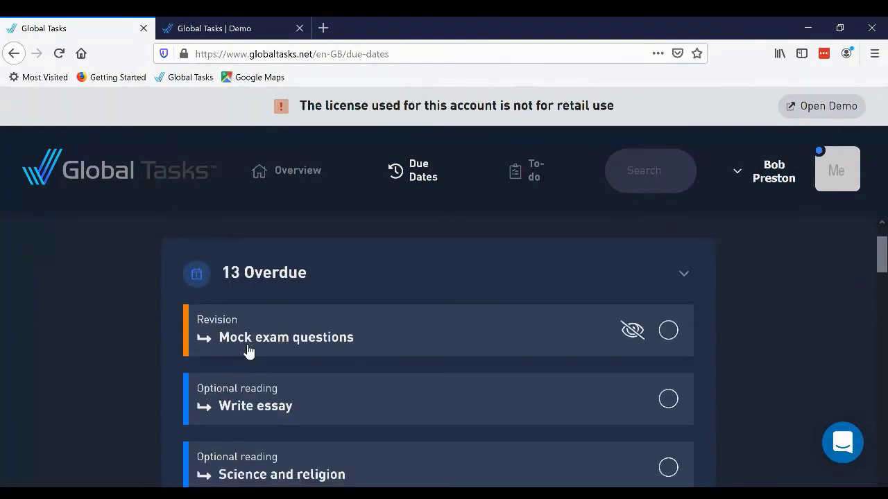
click(360, 340)
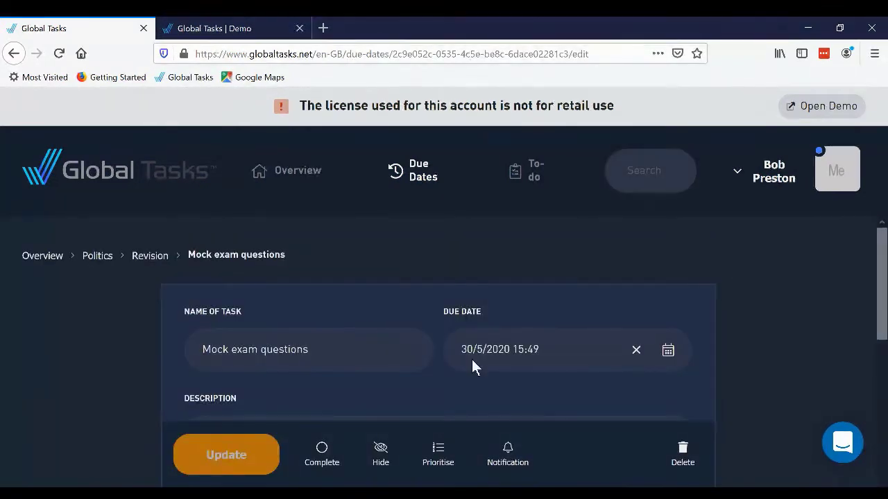
click(668, 353)
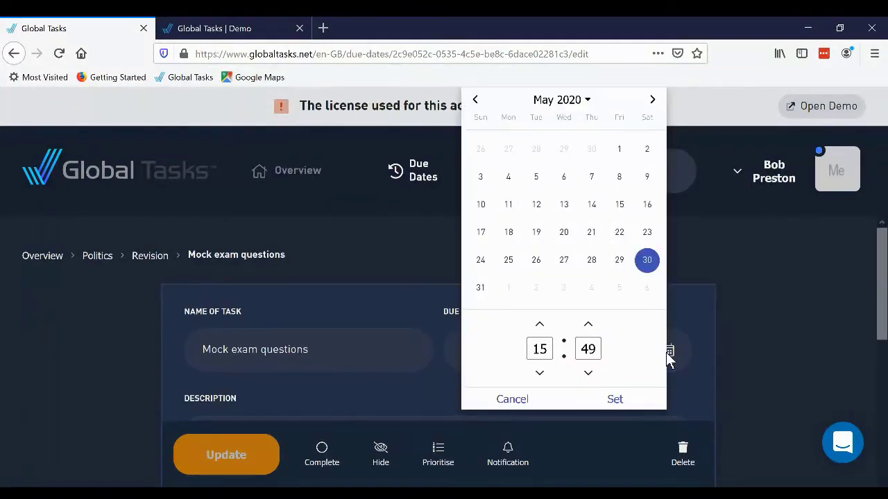
click(653, 99)
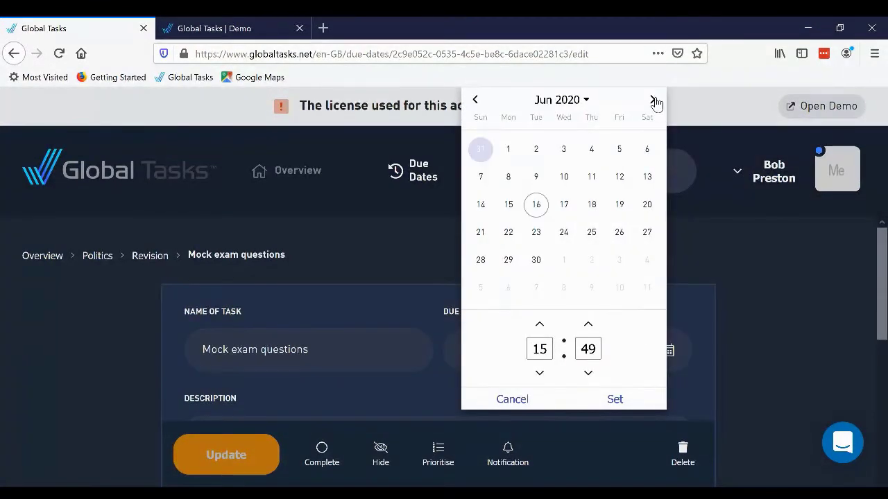
click(653, 100)
click(564, 204)
click(592, 398)
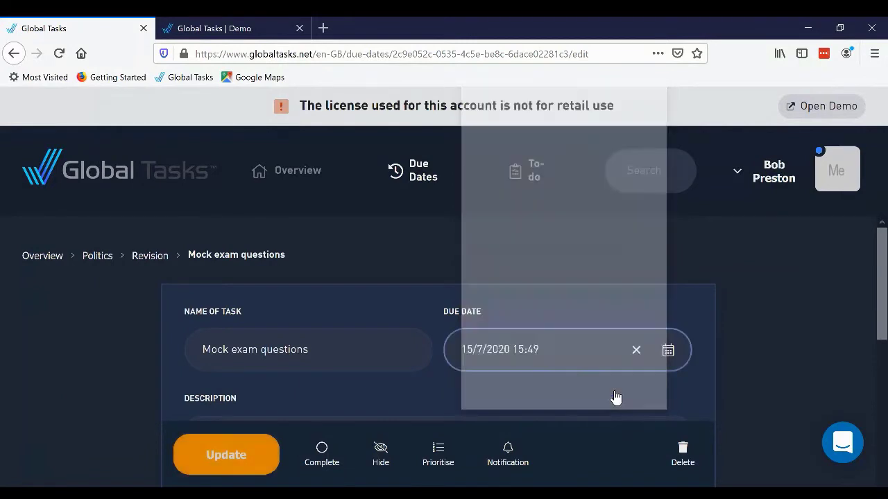
- Open the task's mobile notification settings and look through the options relative to the due date and for an exact date and time
scroll(579, 415, down, 3)
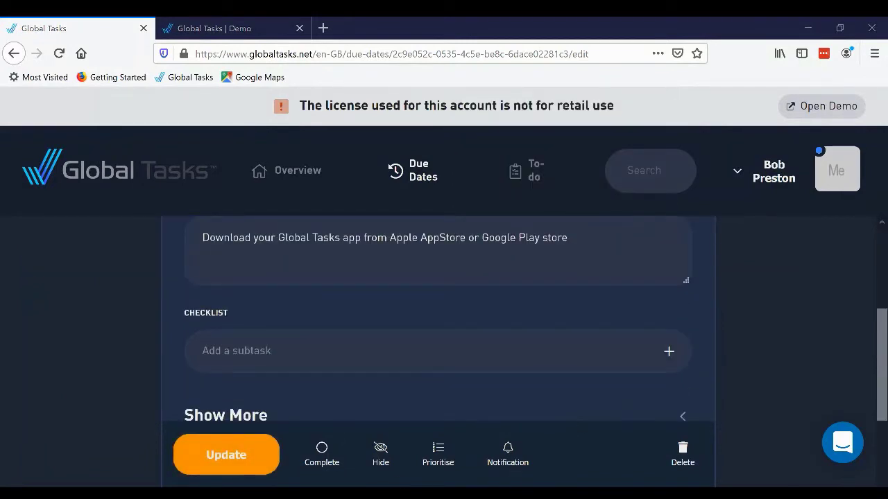
click(508, 455)
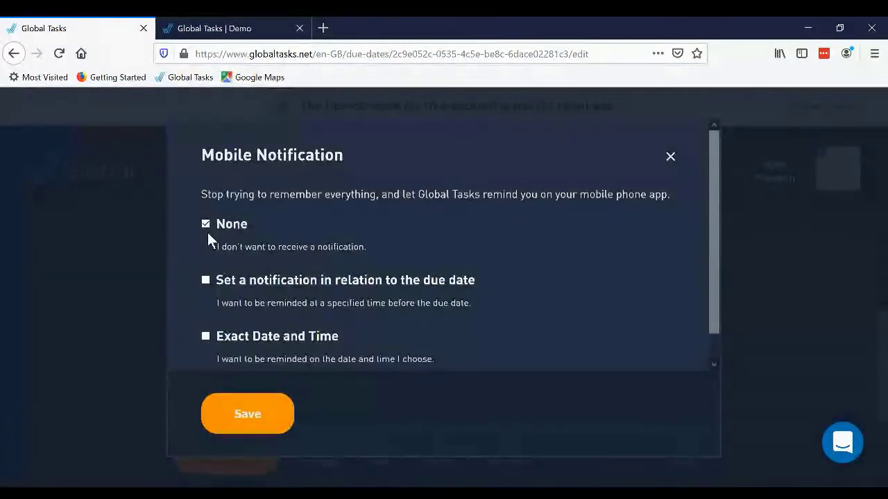
click(206, 280)
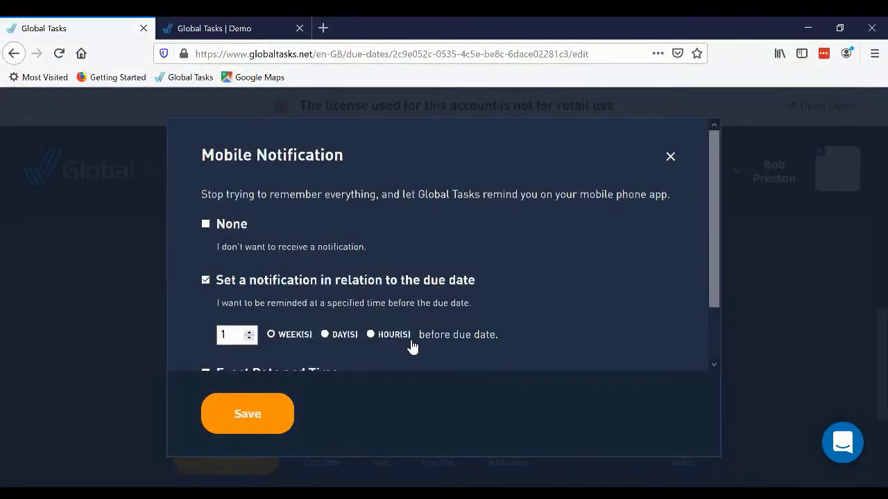
scroll(409, 338, down, 2)
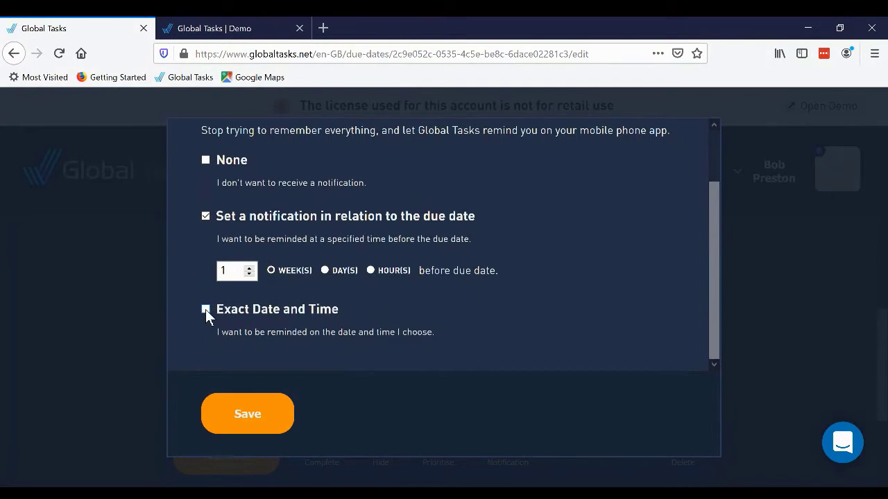
click(205, 310)
scroll(394, 319, down, 7)
scroll(393, 319, up, 7)
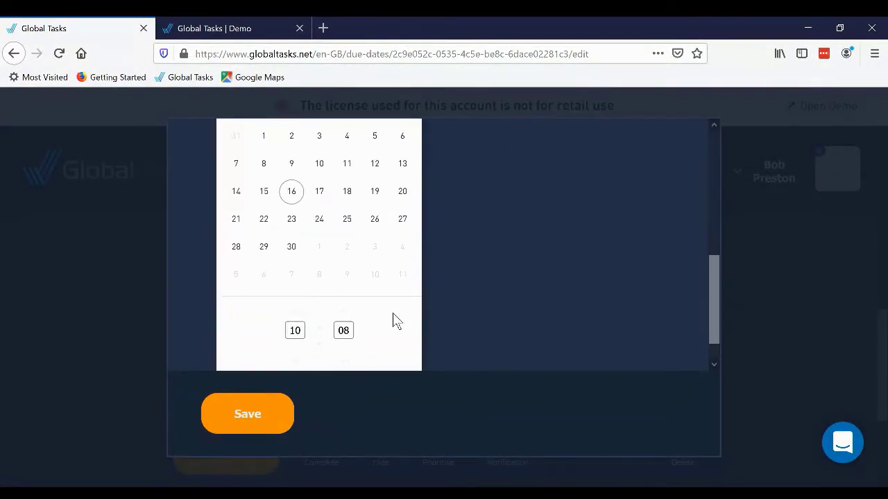
scroll(396, 320, up, 2)
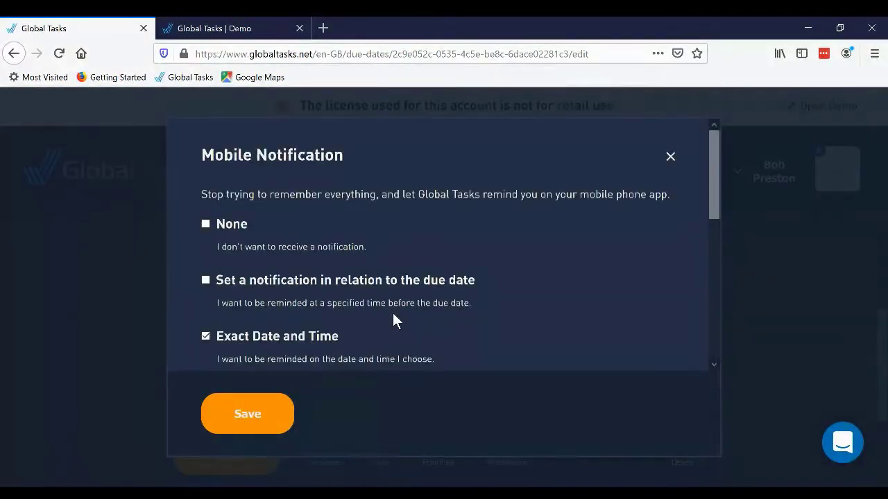
- Save the mobile notification setting as None and update the Mock exam questions task
click(206, 223)
click(270, 414)
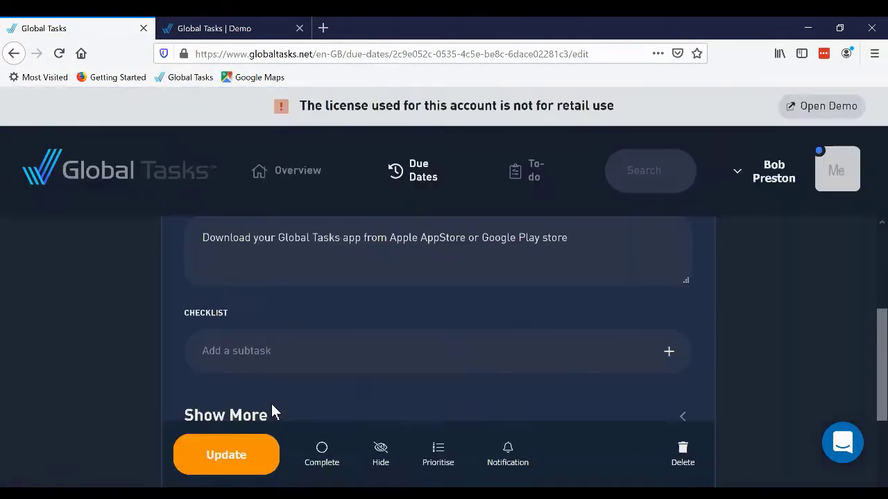
scroll(319, 385, down, 3)
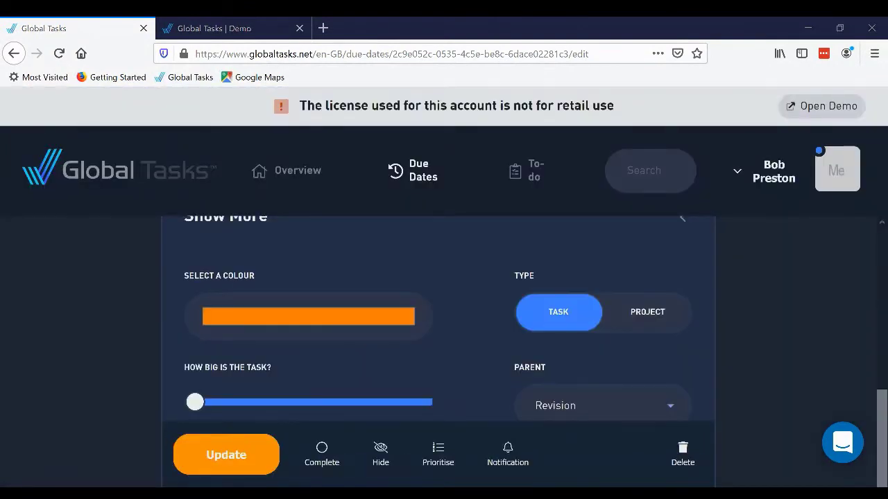
click(255, 460)
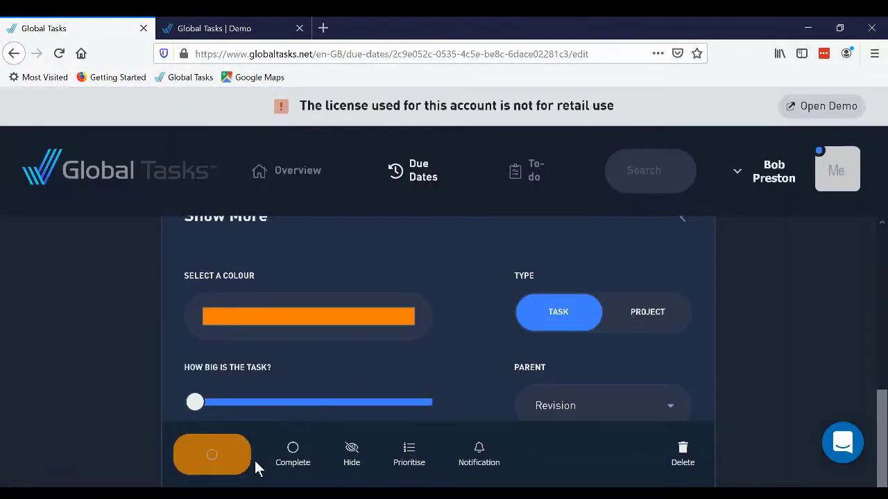
- Open the overdue Write essay task, set its due date to 13/7/2020 17:02 and update the task
click(262, 345)
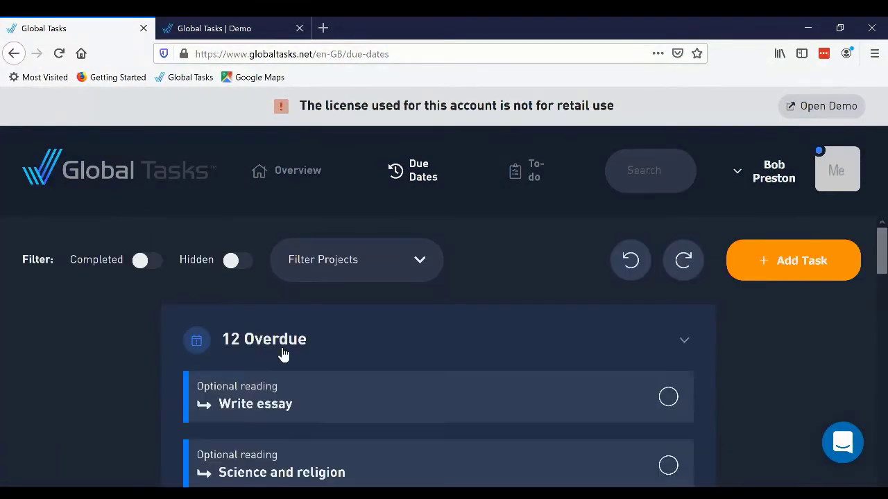
click(375, 408)
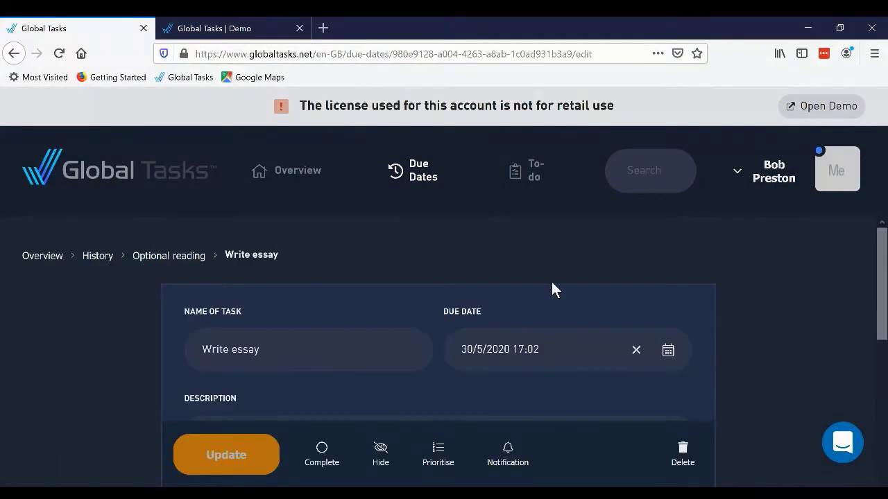
click(669, 349)
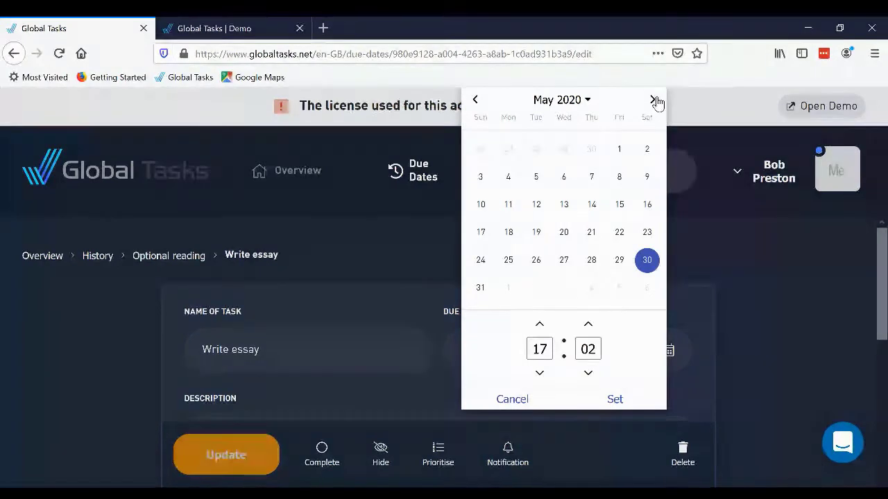
click(652, 100)
click(652, 99)
click(511, 205)
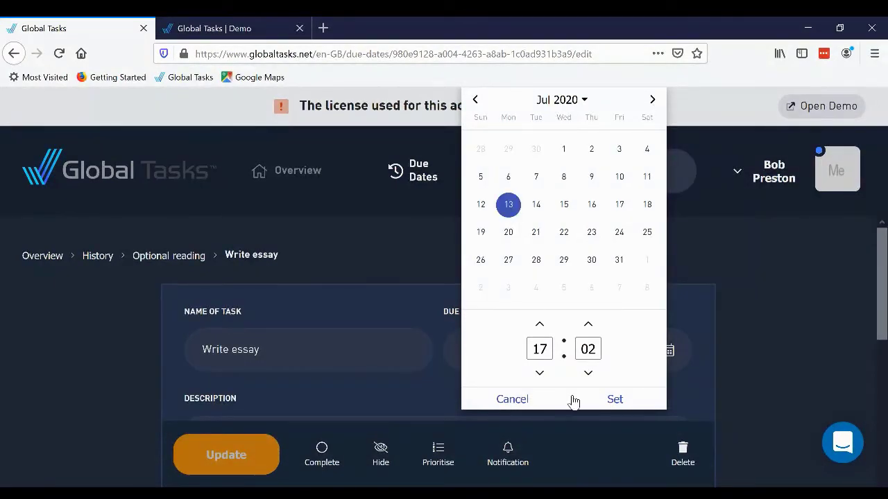
click(610, 400)
click(264, 463)
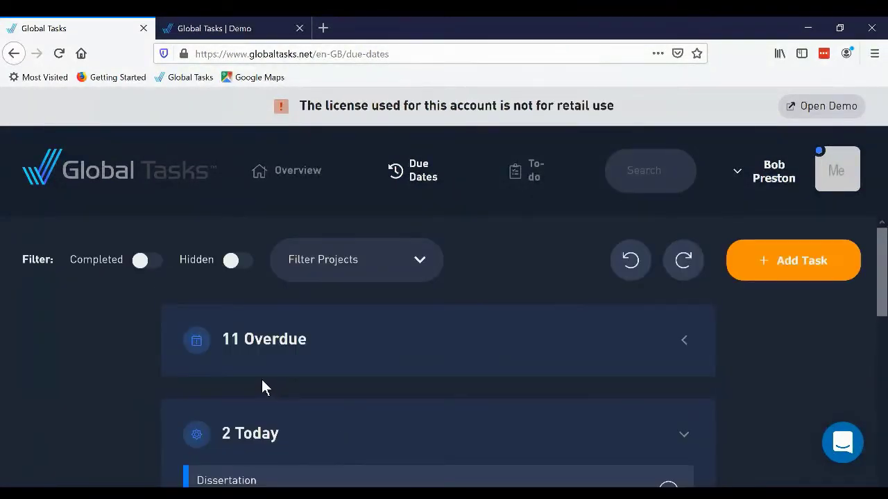
- Go to the Overview and try the Light theme, switching back to the Dark theme
click(297, 172)
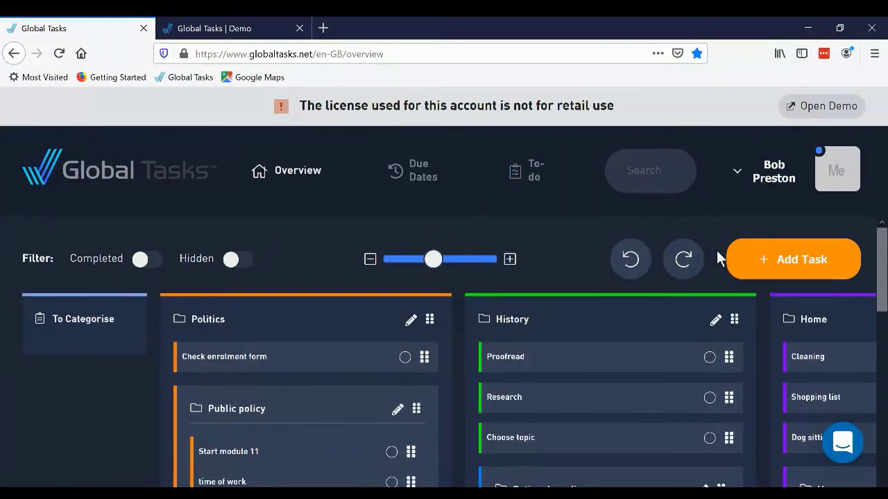
click(780, 178)
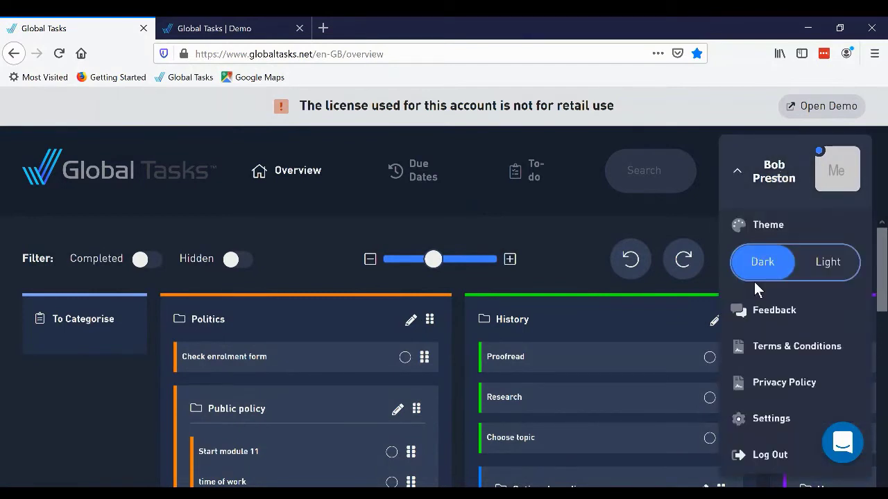
click(829, 265)
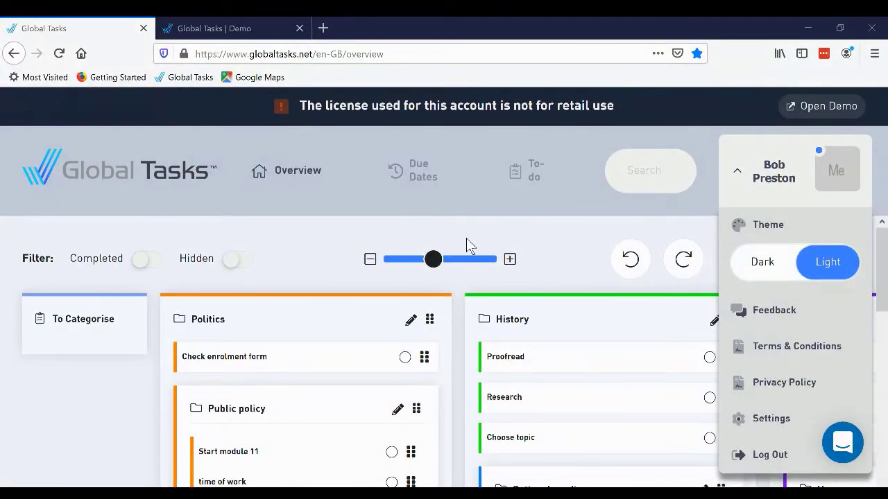
click(763, 267)
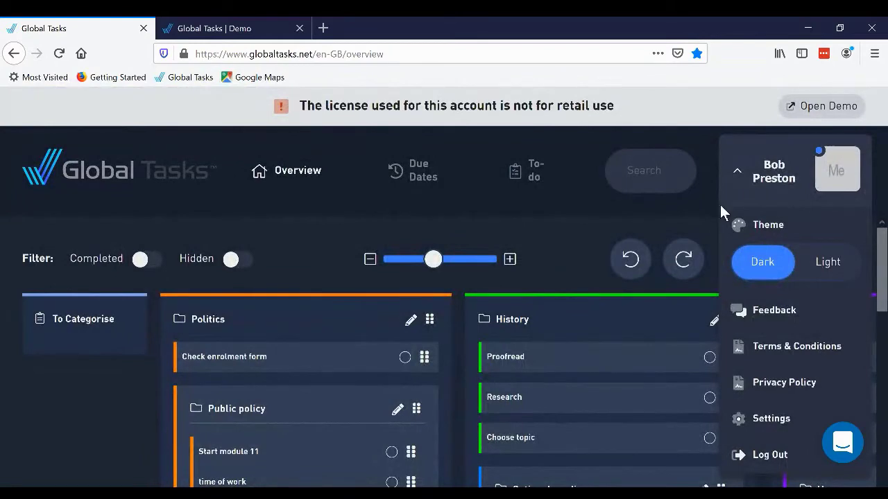
click(736, 171)
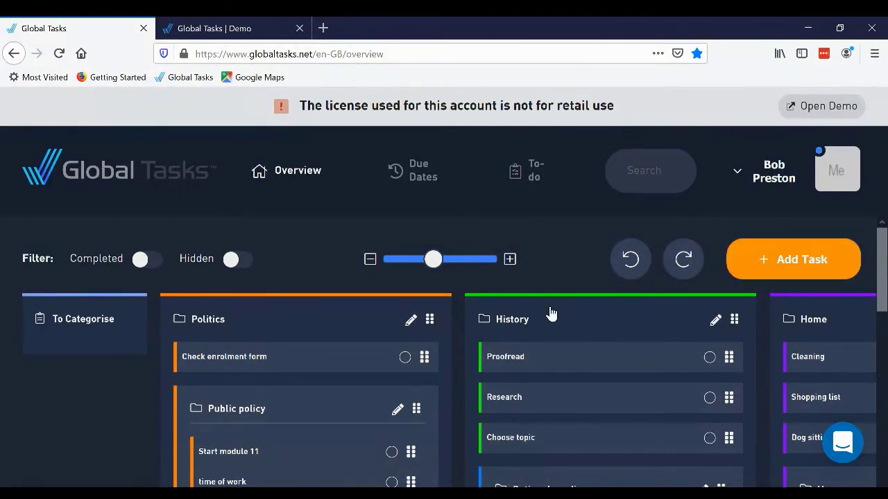
- Create a top-level project titled Drama group with No parent from the Overview
scroll(553, 329, right, 3)
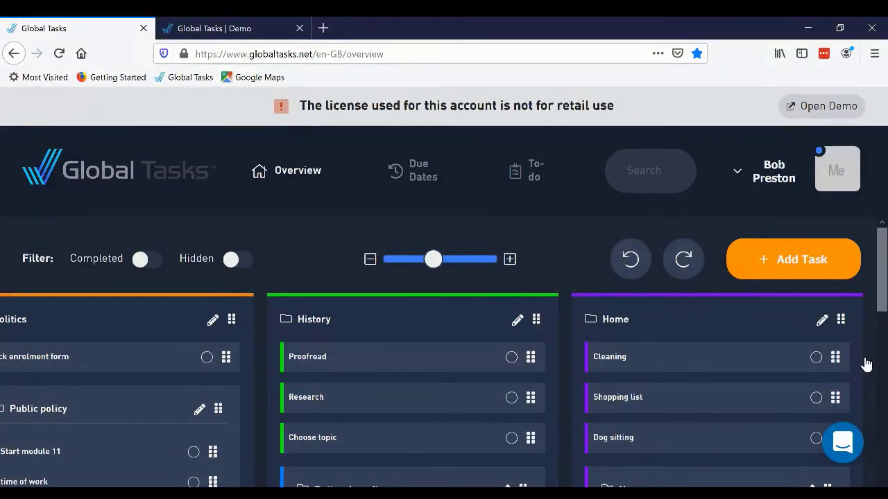
click(797, 266)
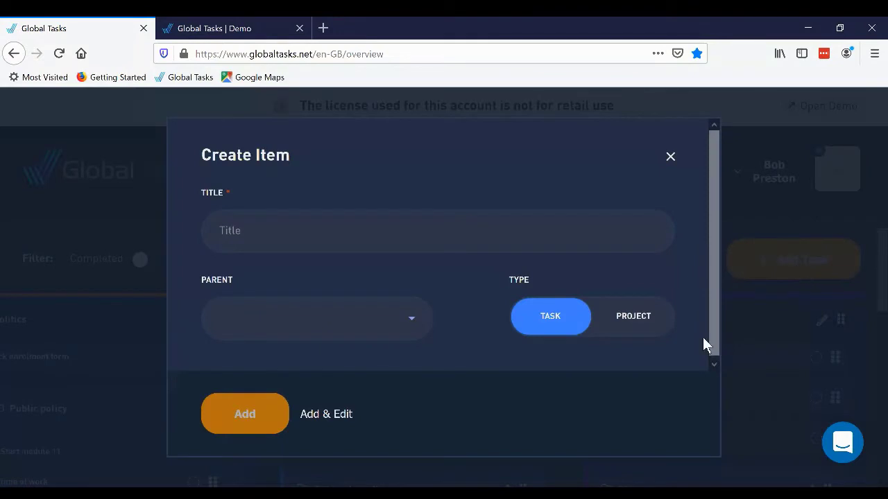
click(639, 329)
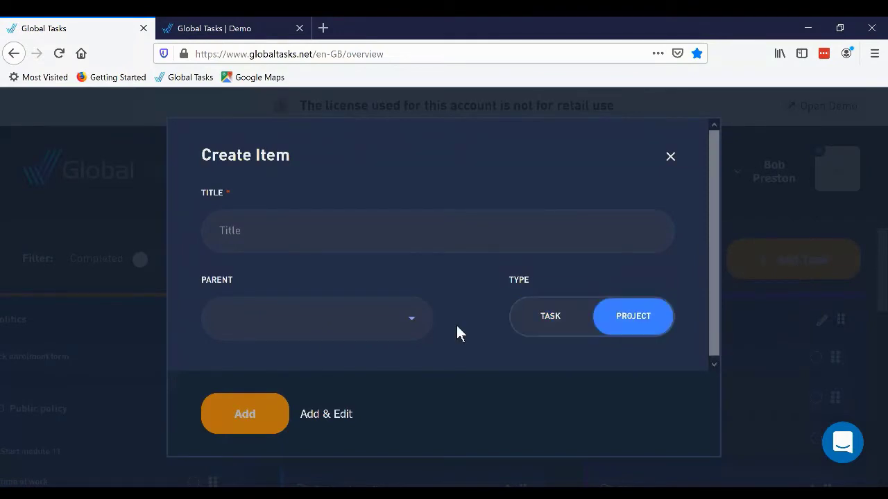
click(413, 320)
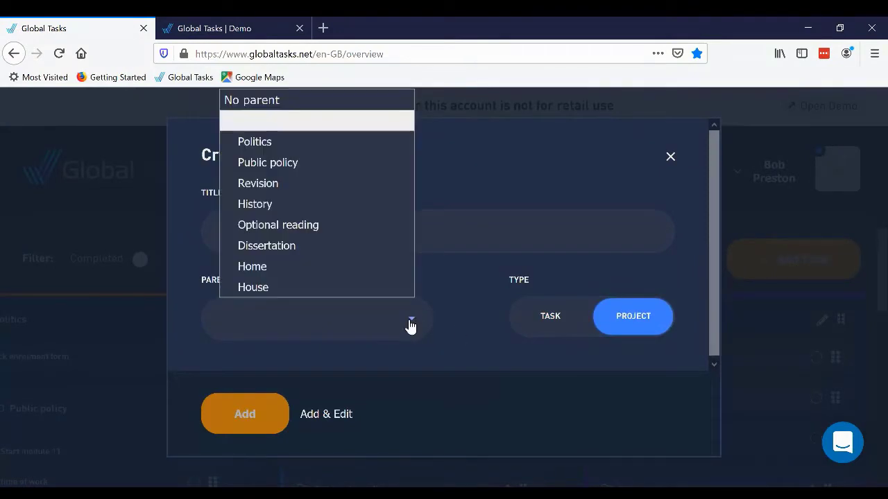
click(267, 100)
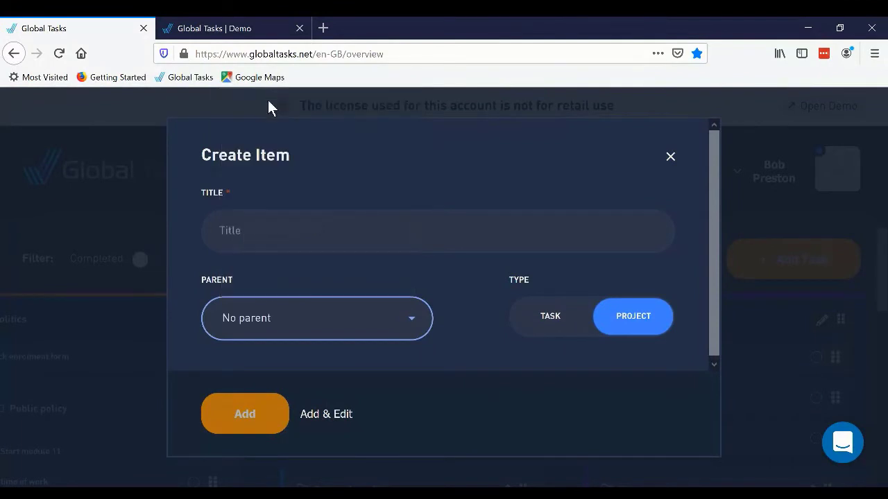
click(265, 221)
text(Drama group)
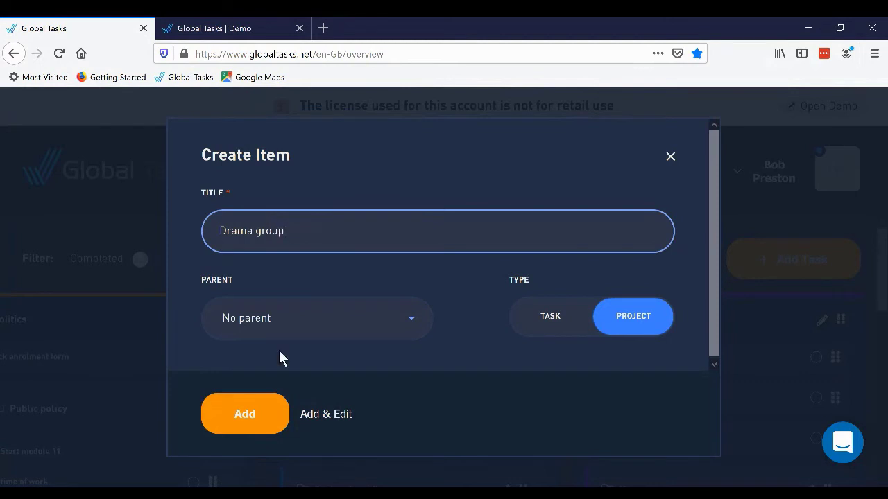
click(240, 414)
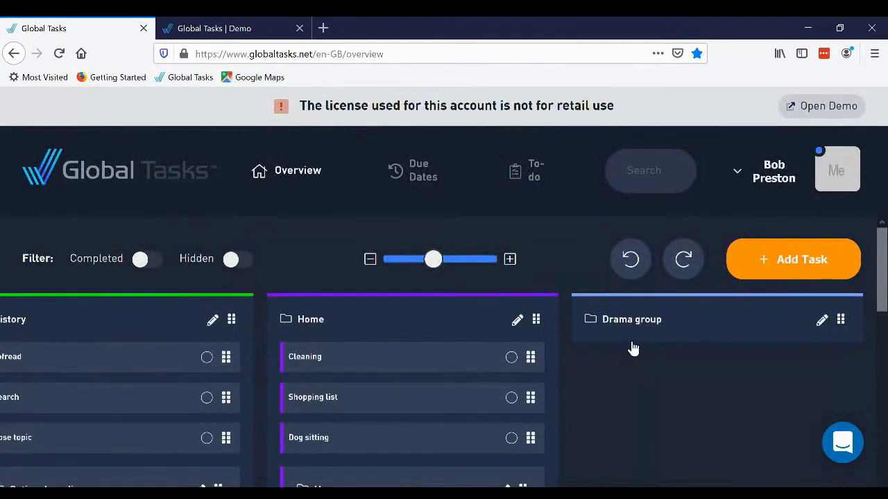
- Open the Drama group project and add a task titled Cast to it
click(708, 334)
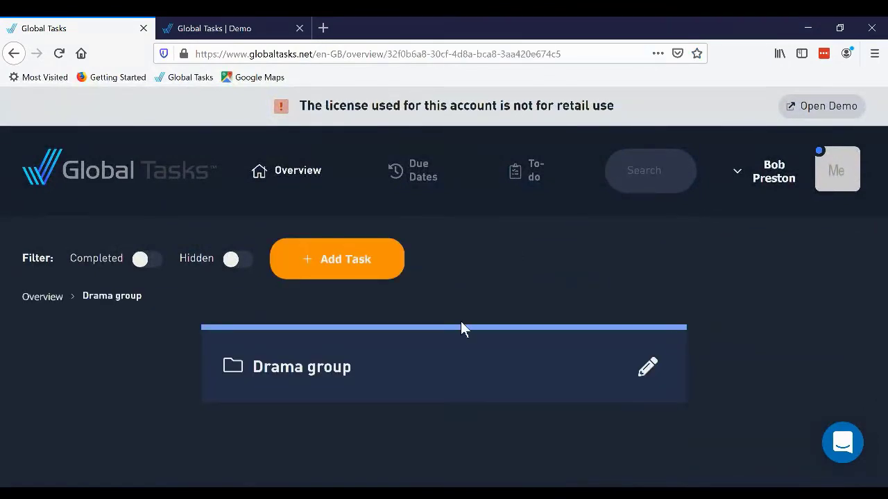
click(347, 265)
click(265, 232)
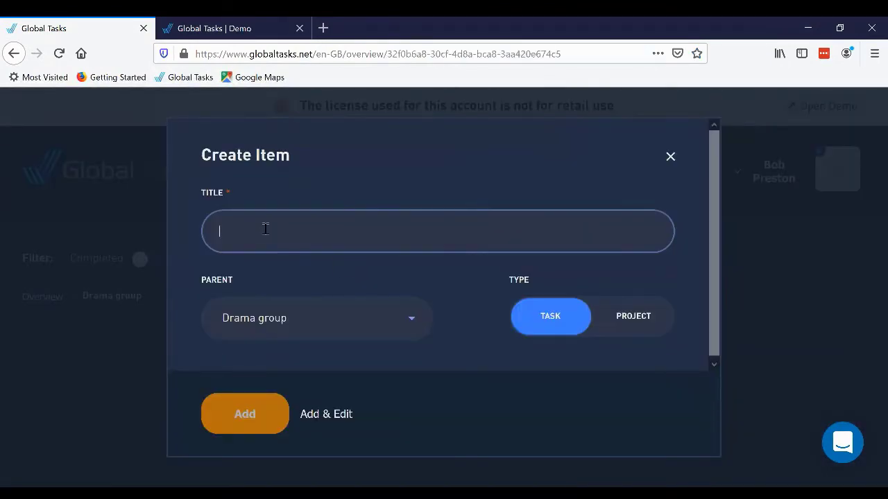
text(Cast)
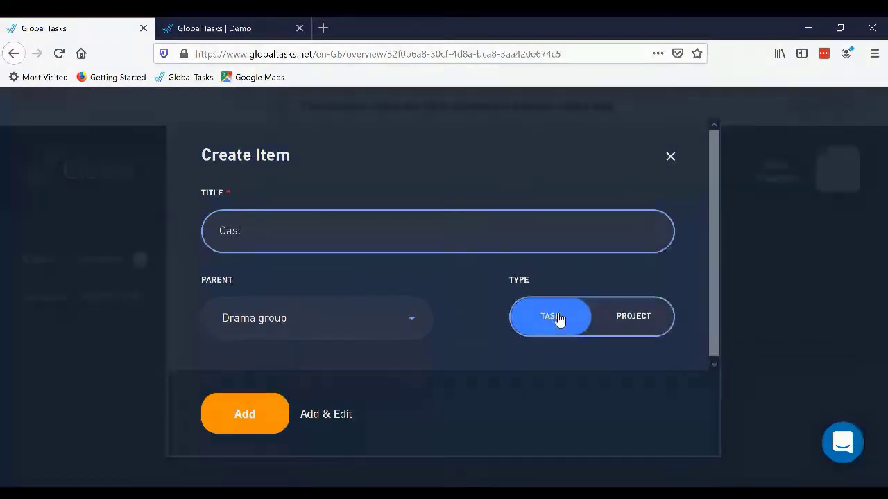
click(248, 422)
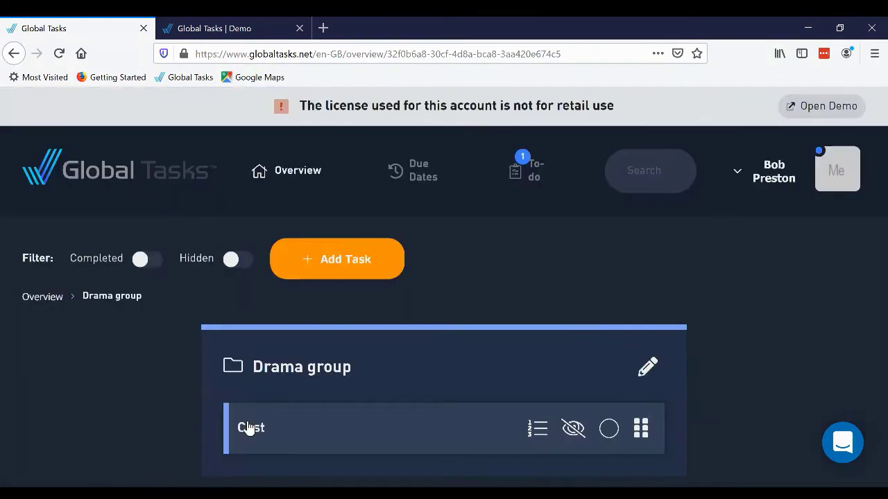
- Add a second task titled Costumes to the Drama group project
click(344, 269)
click(359, 232)
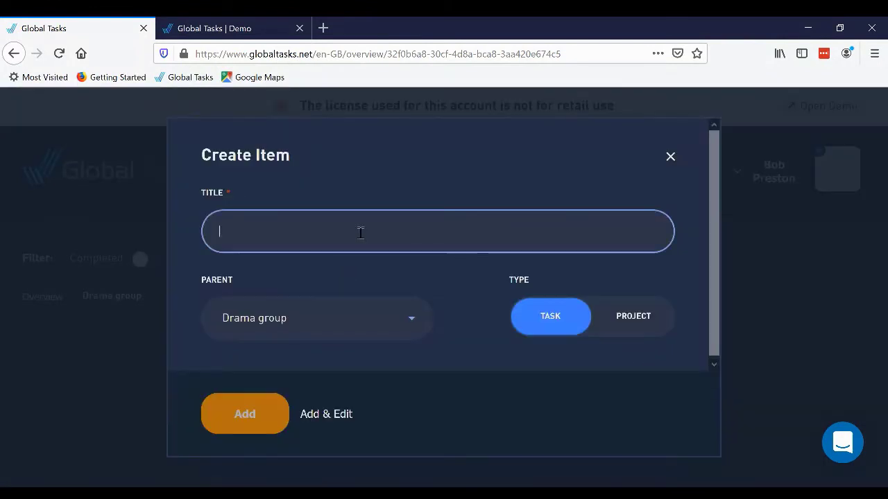
text(Co)
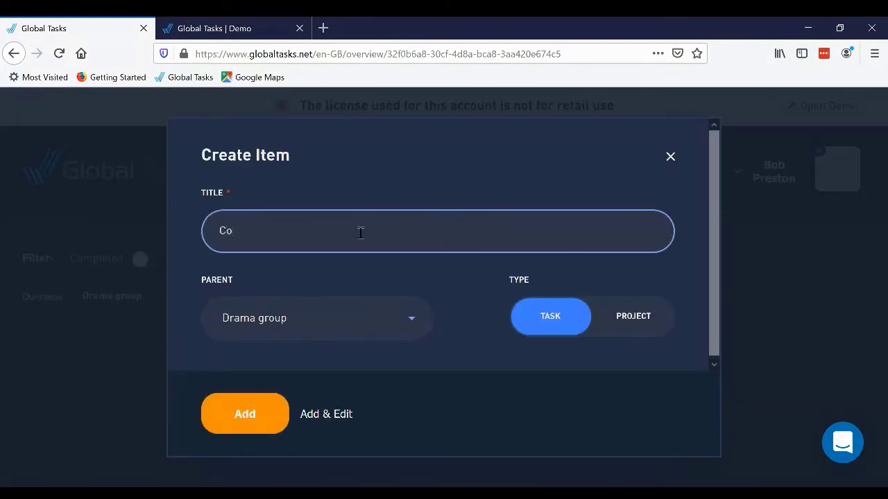
text(stumes)
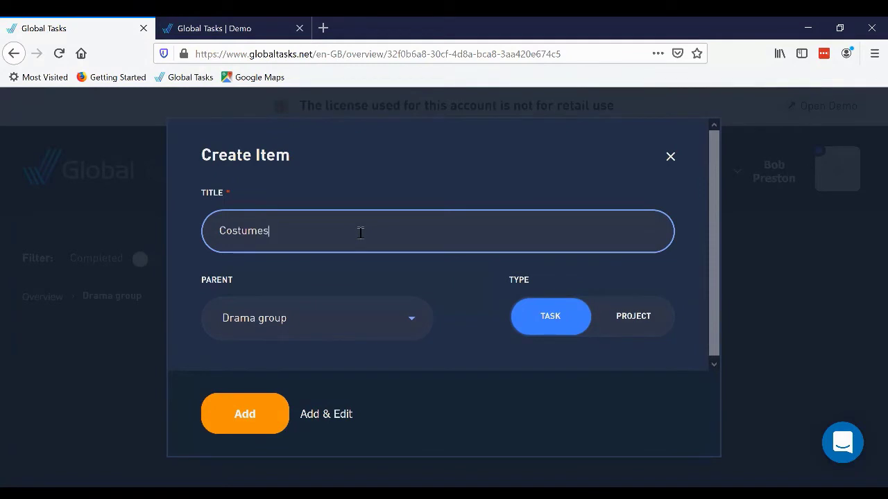
click(257, 416)
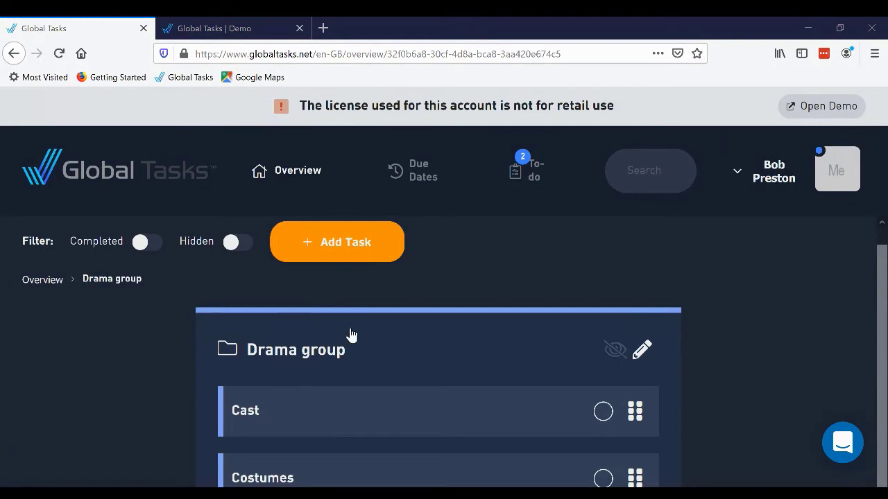
- Add a third task titled Rehearsals to the Drama group project
click(347, 249)
click(302, 238)
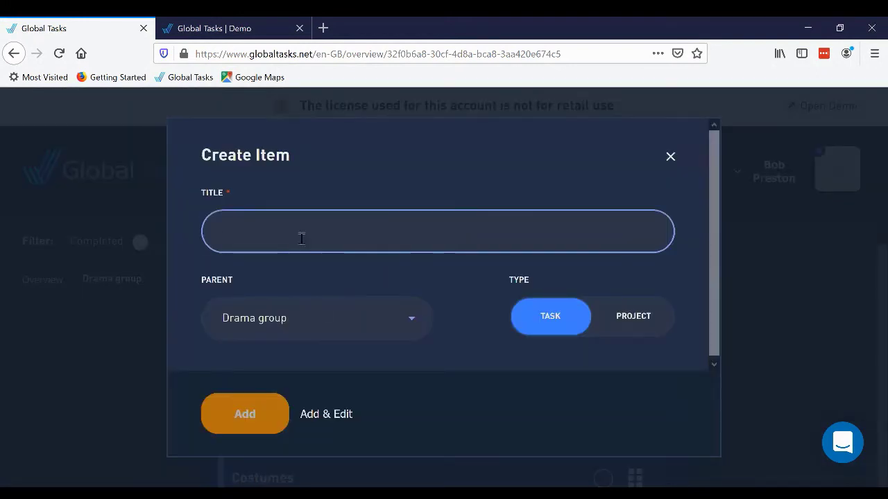
text(Rehearsals)
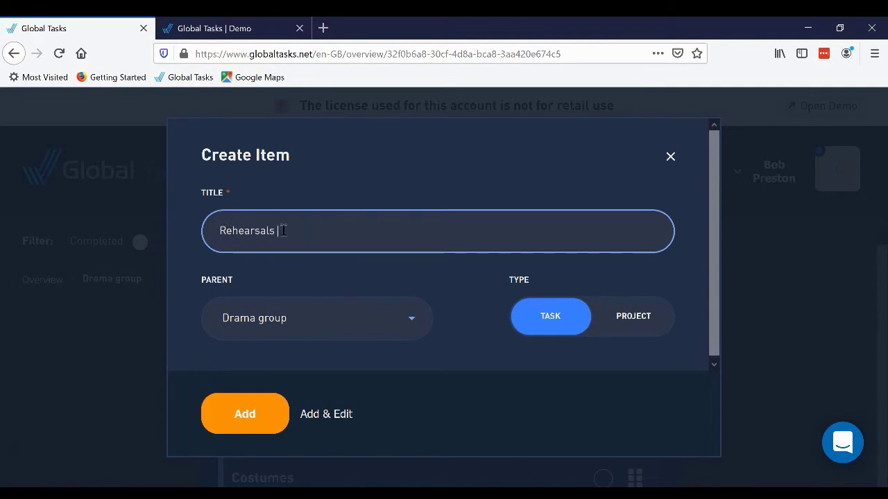
click(244, 415)
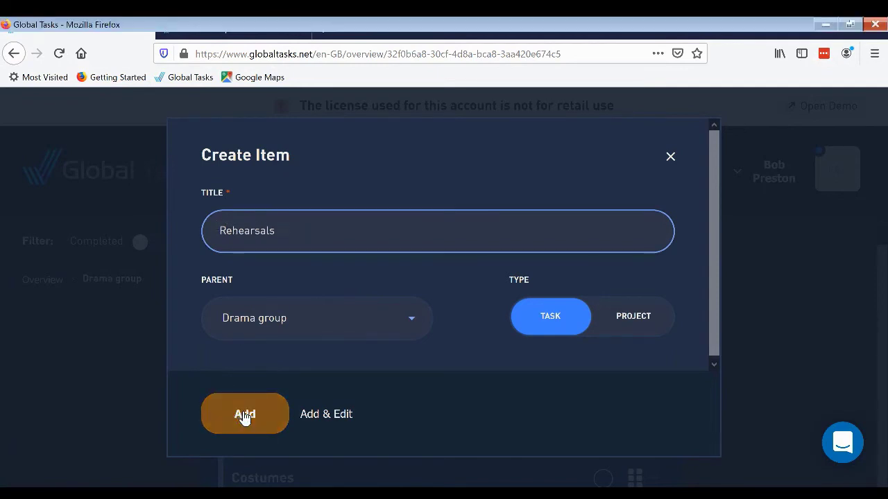
- Hide the Rehearsals task until 8 July 2020 at 00:00
scroll(305, 410, down, 2)
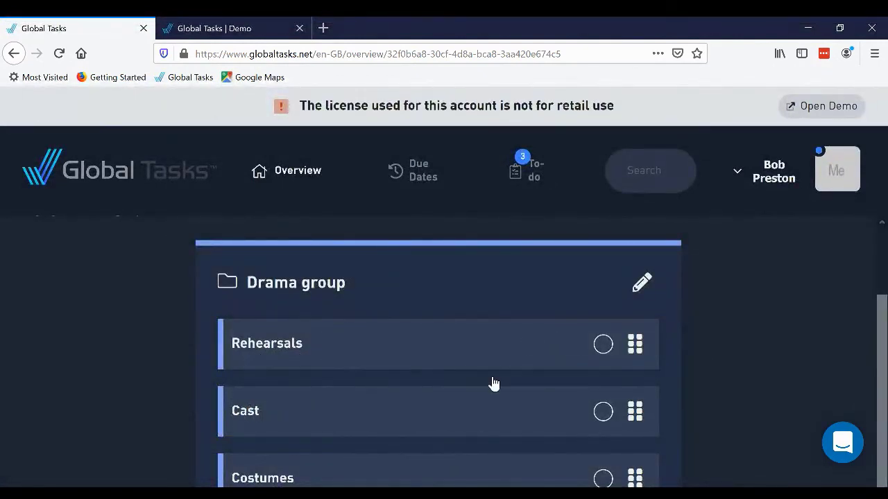
click(568, 346)
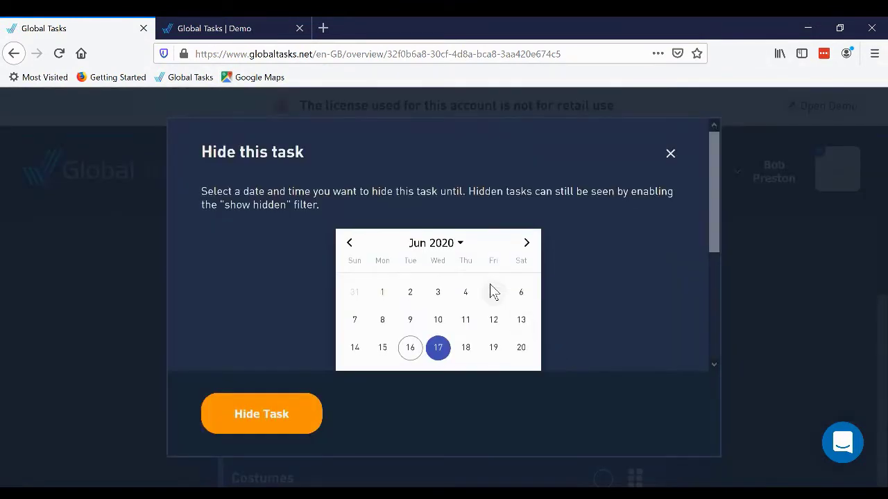
scroll(492, 290, down, 2)
scroll(516, 170, up, 2)
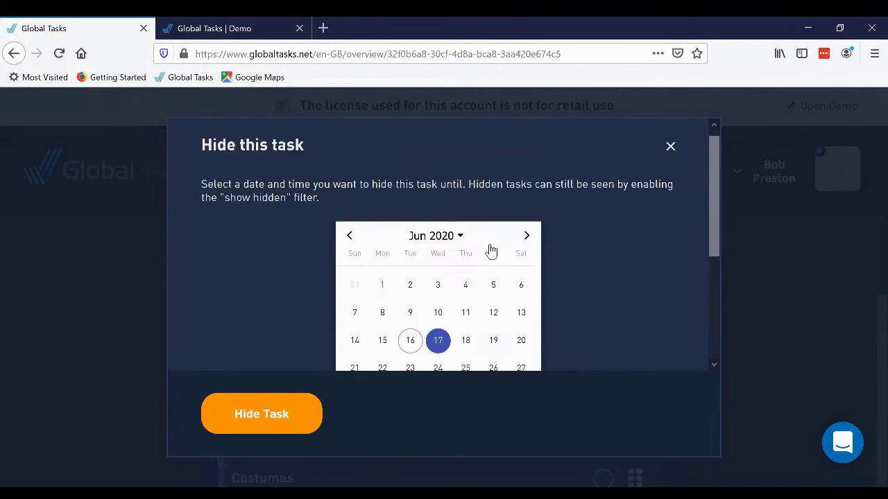
click(526, 244)
scroll(415, 276, down, 2)
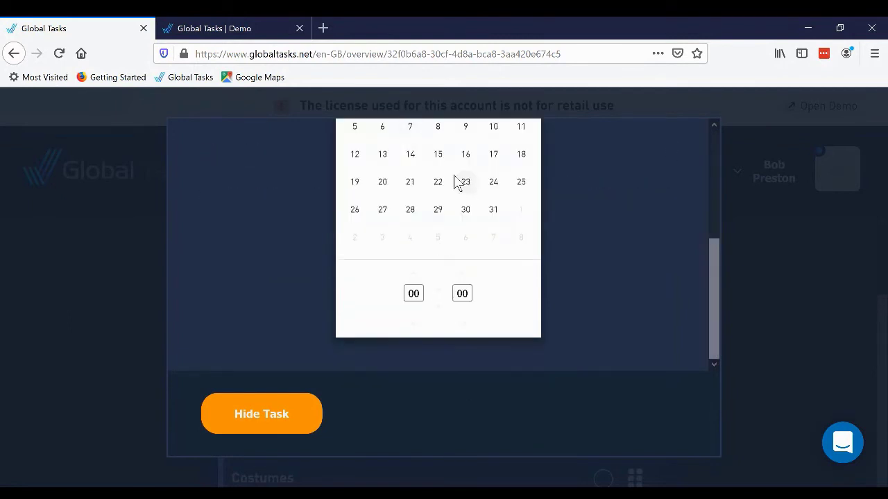
click(439, 129)
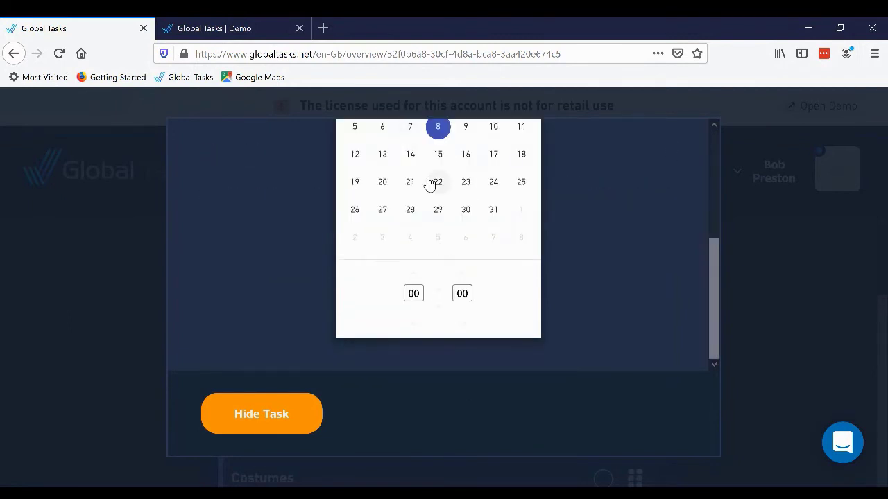
click(288, 411)
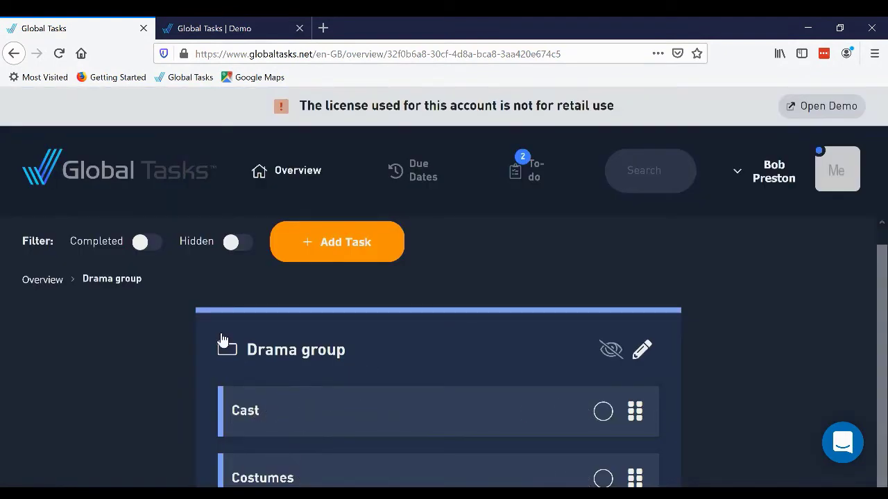
- Enable the Hidden filter and view the hidden Rehearsals task in the Drama group project
click(250, 248)
scroll(305, 347, down, 1)
scroll(337, 373, down, 1)
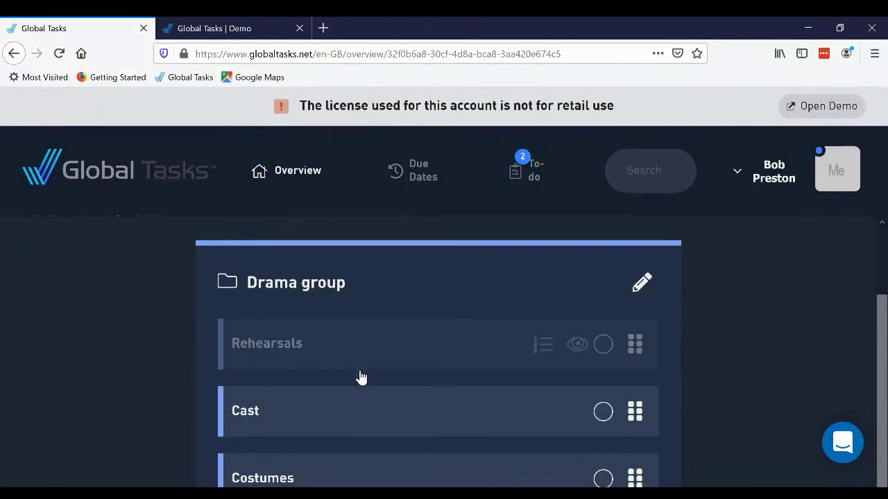
- Unhide the Rehearsals task in the Drama group project and turn off the Hidden filter
click(568, 352)
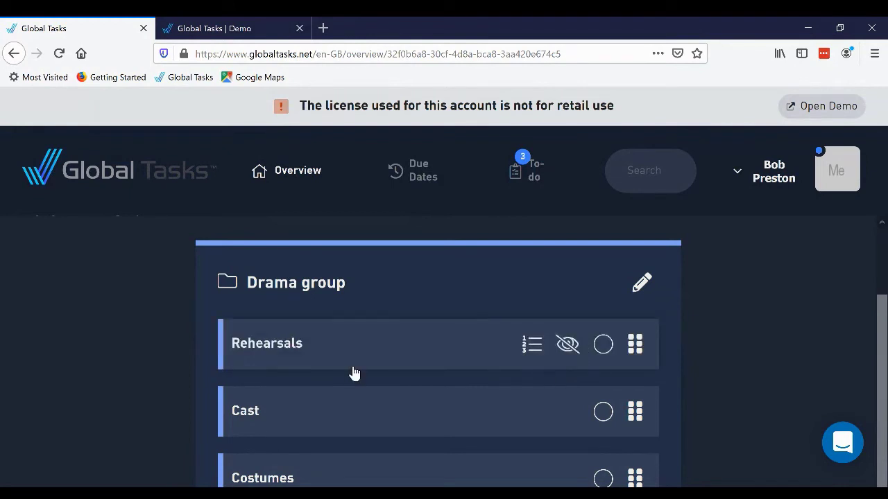
scroll(351, 373, up, 2)
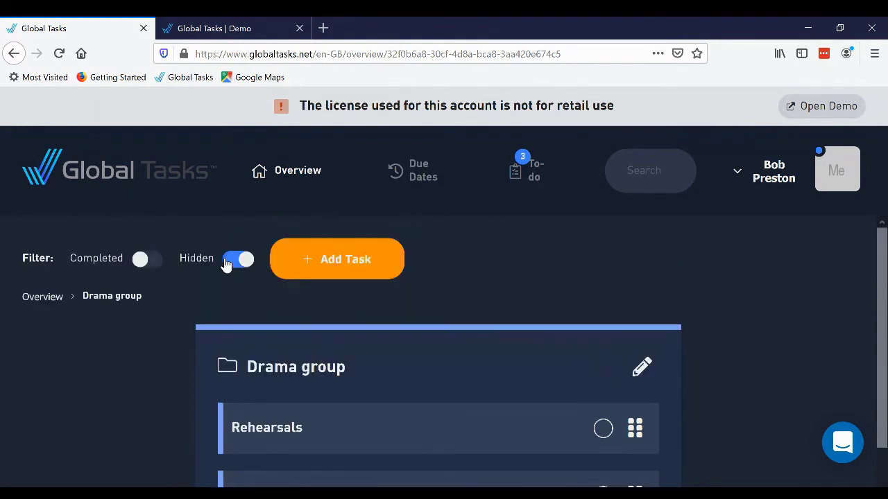
click(229, 261)
scroll(291, 342, down, 2)
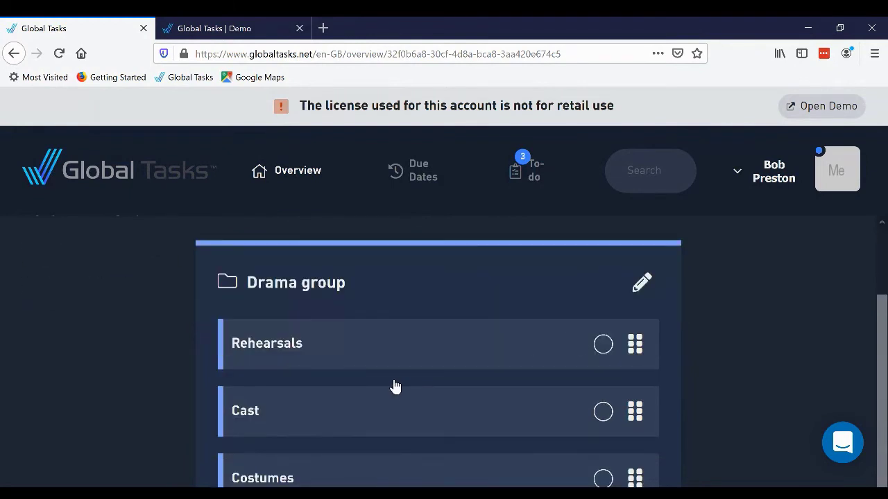
scroll(278, 324, up, 2)
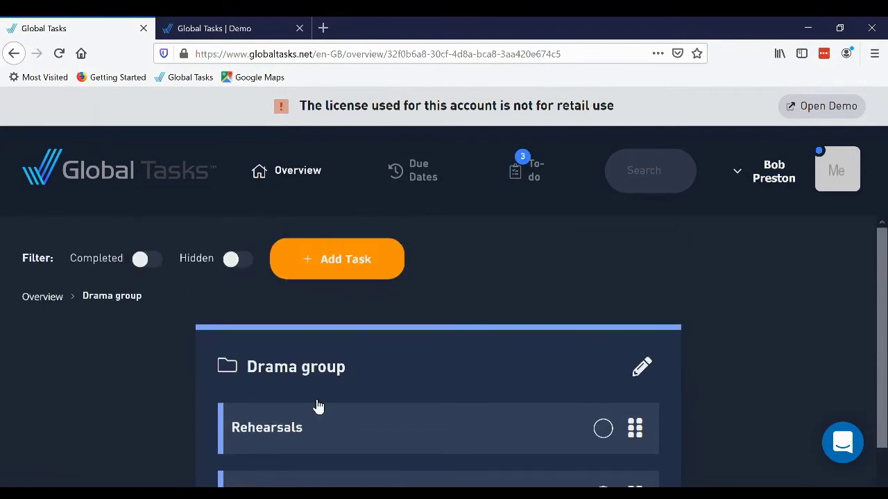
- Return to the Overview and delete the Drama group project together with all its tasks
click(298, 172)
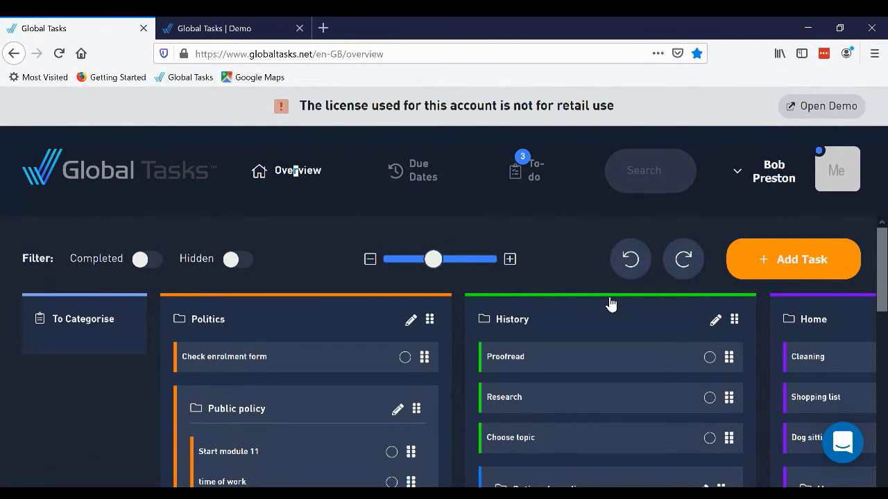
mouse_move(608, 328)
scroll(609, 343, right, 5)
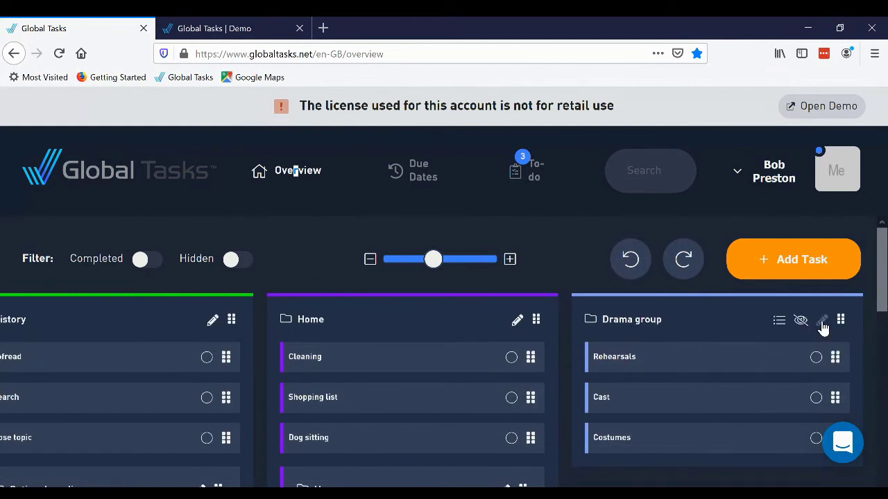
click(822, 322)
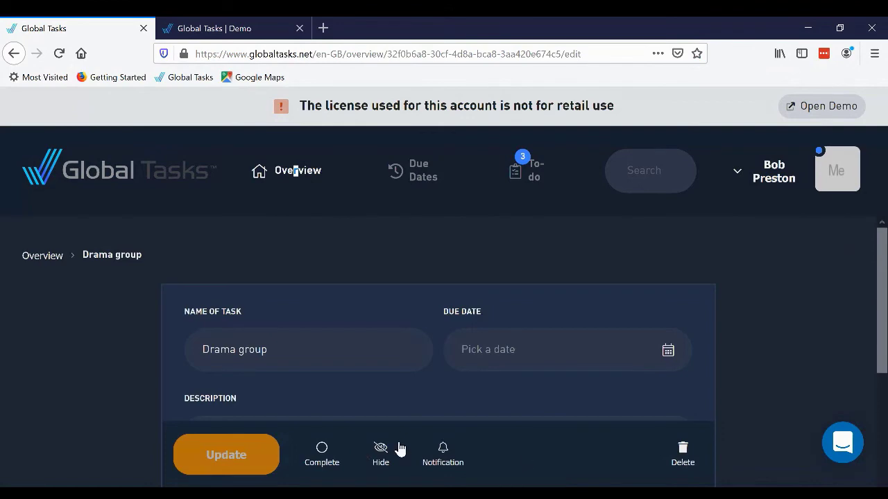
click(683, 455)
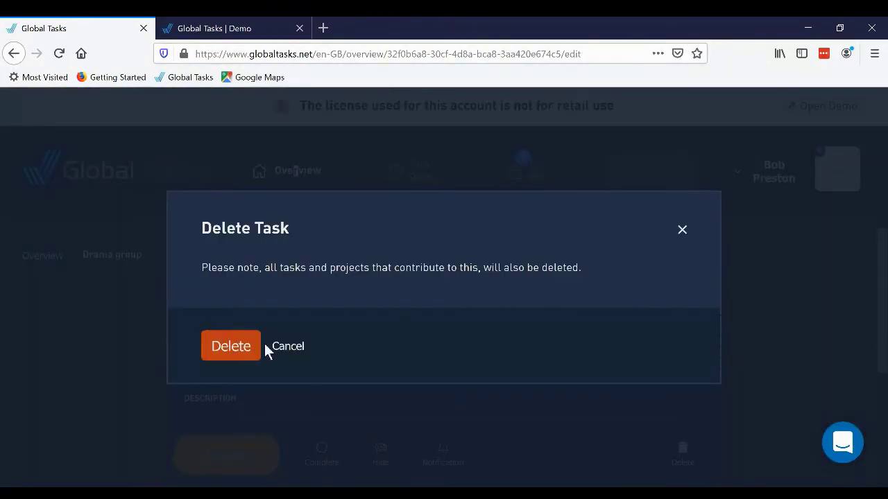
click(244, 350)
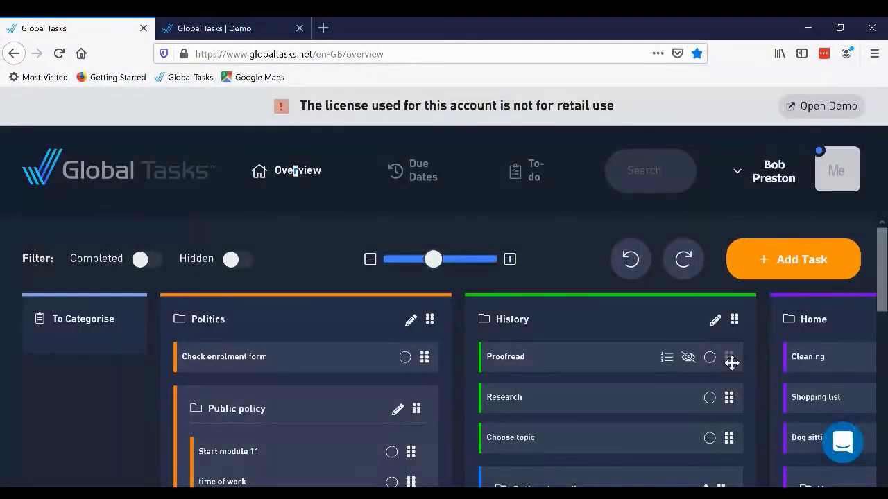
- Open the Home project and mark its Shopping list task as complete
click(845, 319)
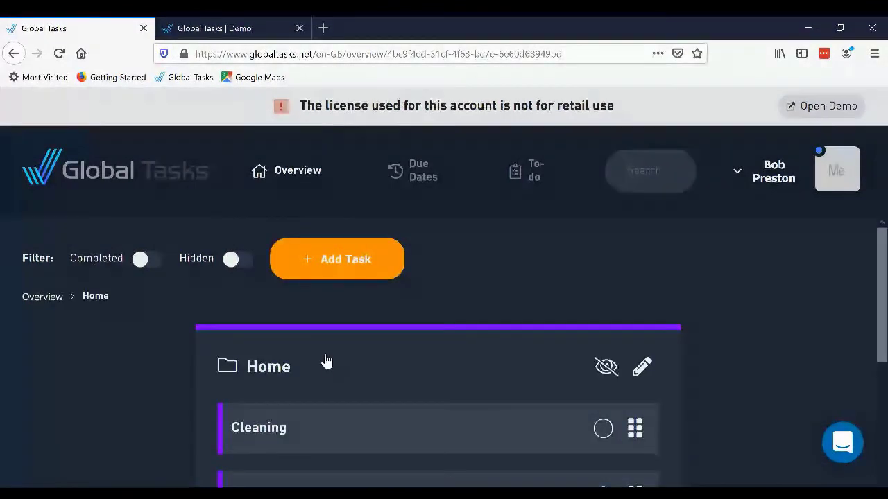
scroll(326, 361, down, 3)
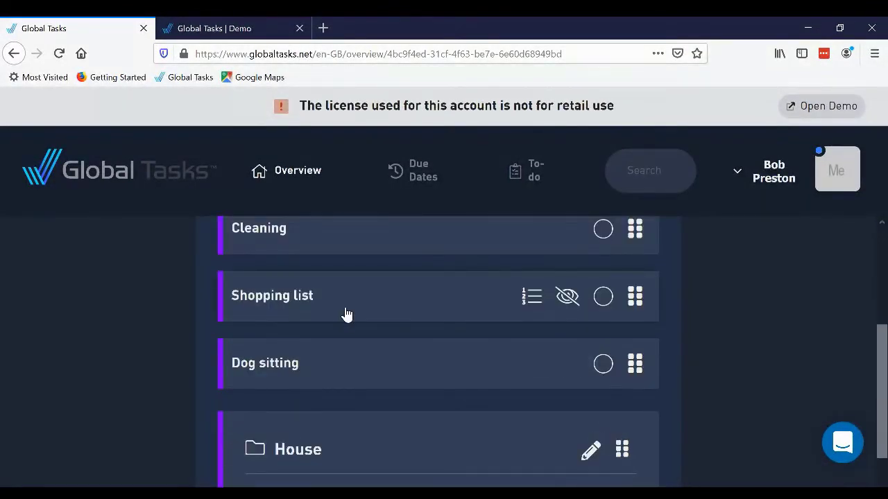
click(603, 298)
scroll(470, 365, up, 1)
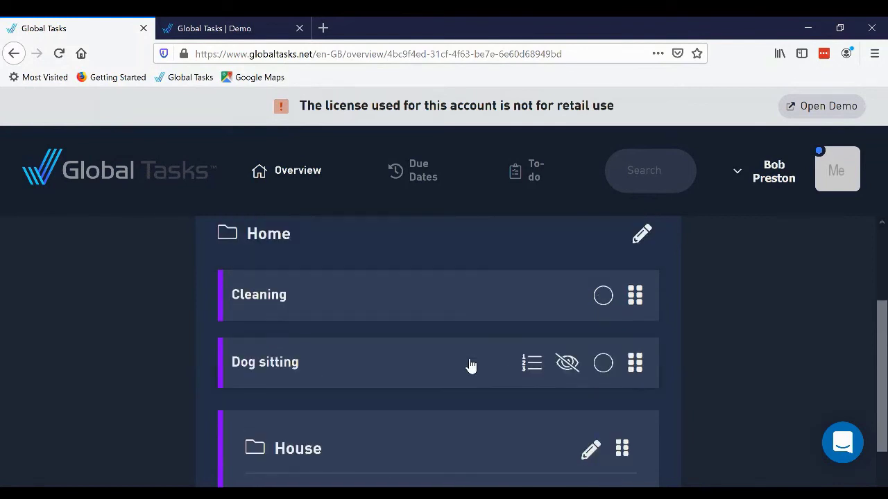
- Enable the Completed filter in the Home project and set the Shopping list task back to incomplete
scroll(470, 366, up, 3)
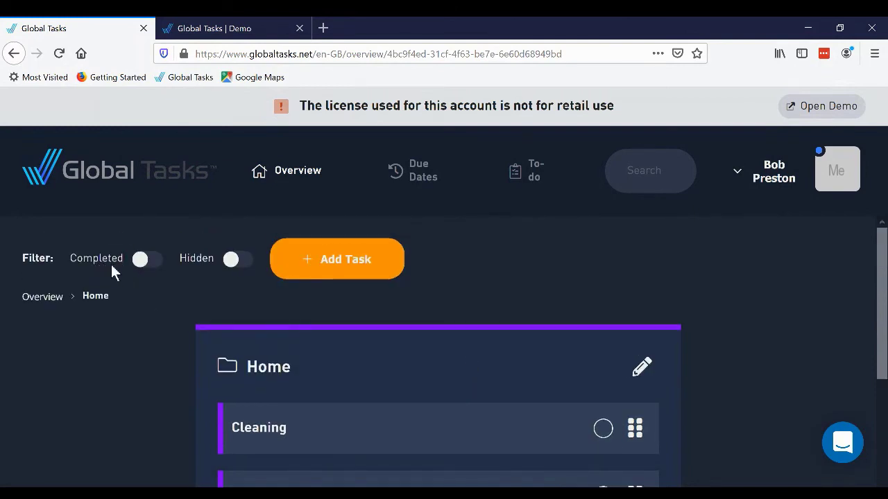
click(161, 266)
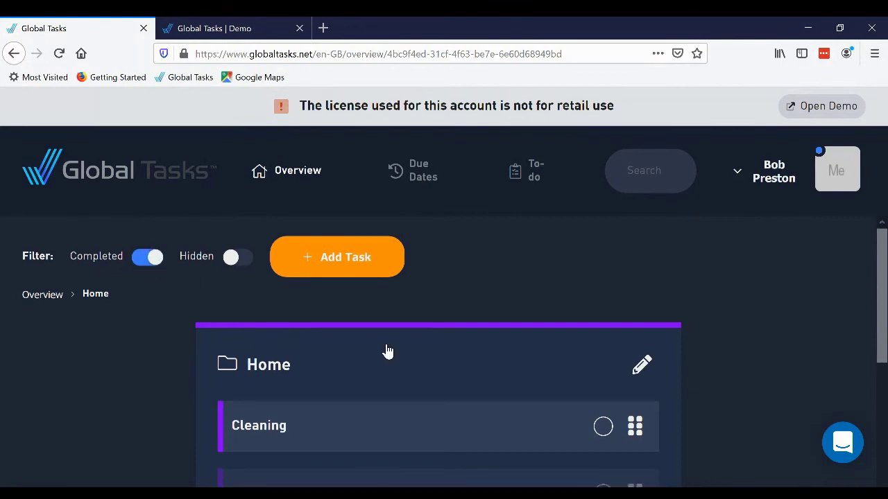
scroll(384, 351, down, 3)
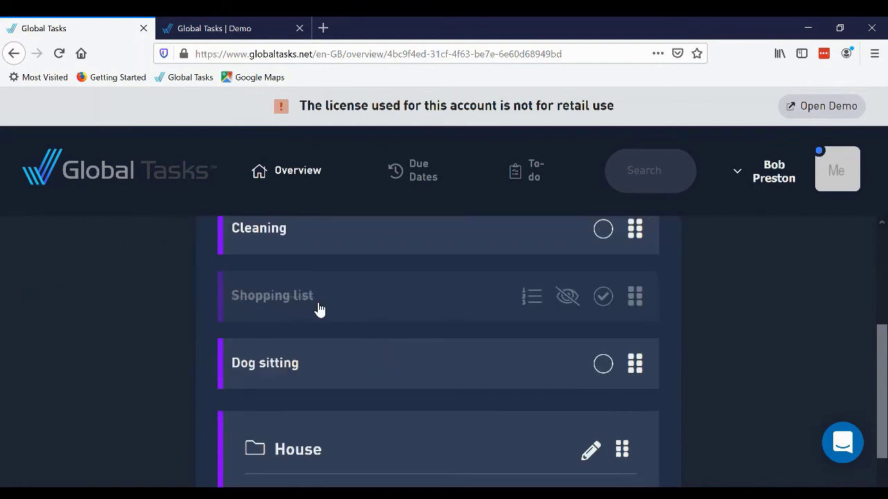
click(603, 298)
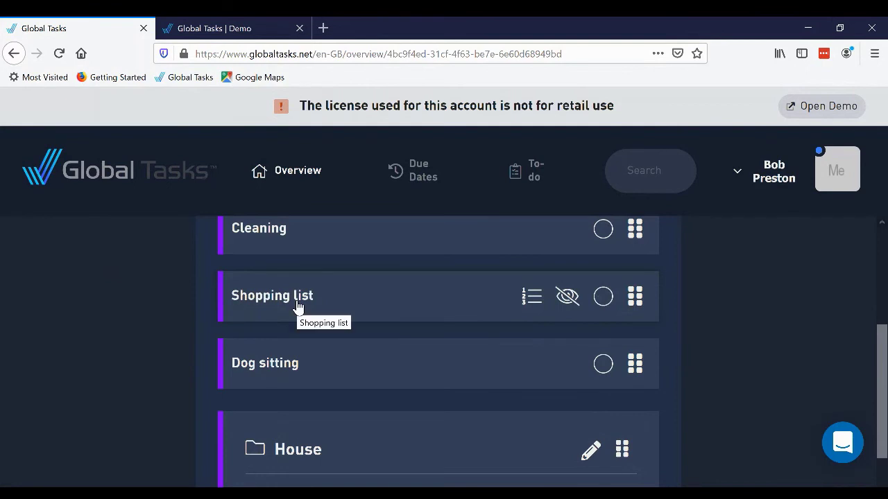
- Go back to the Overview, turn off the Completed filter and zoom the board out one level
click(296, 176)
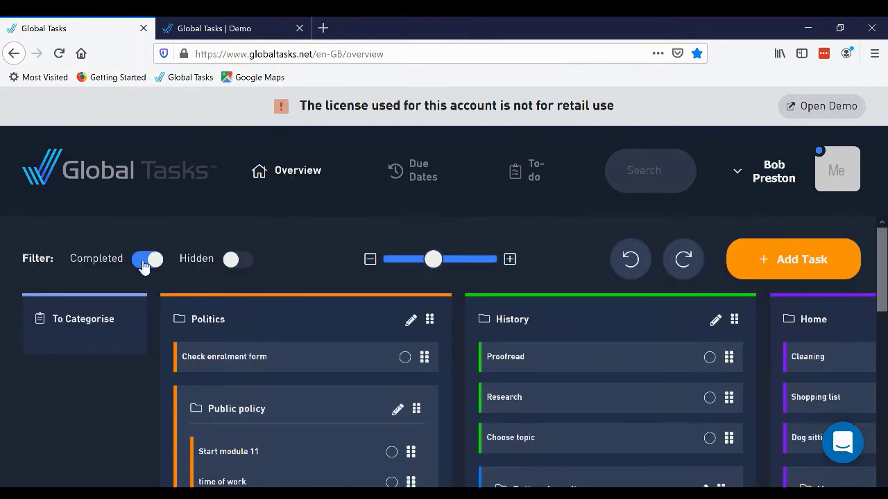
click(143, 265)
mouse_move(362, 319)
click(370, 259)
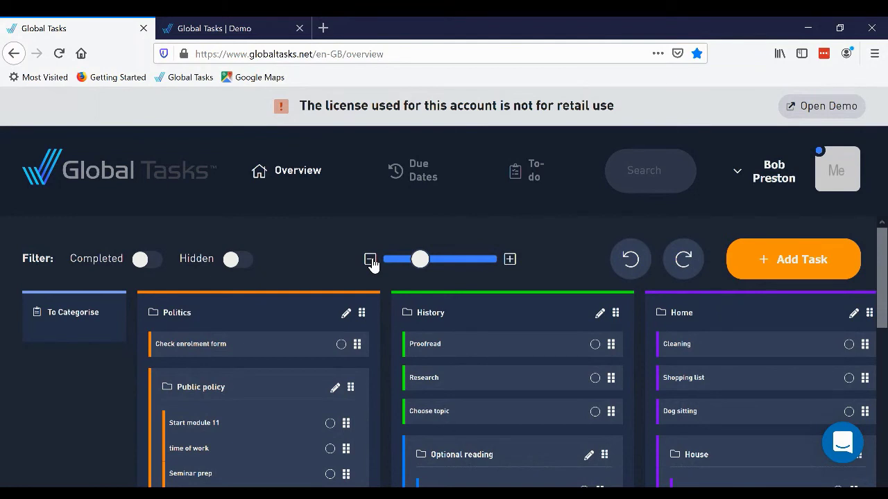
- View the support chat's contact options and close the chat again
click(844, 444)
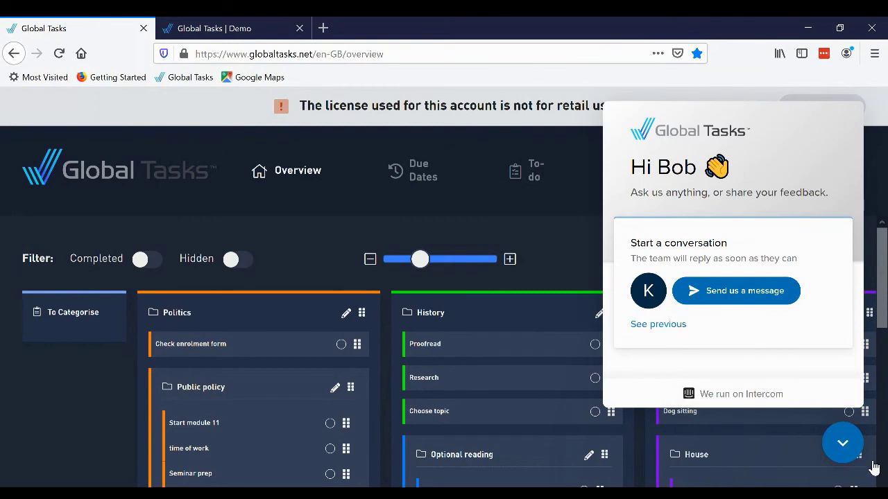
click(844, 444)
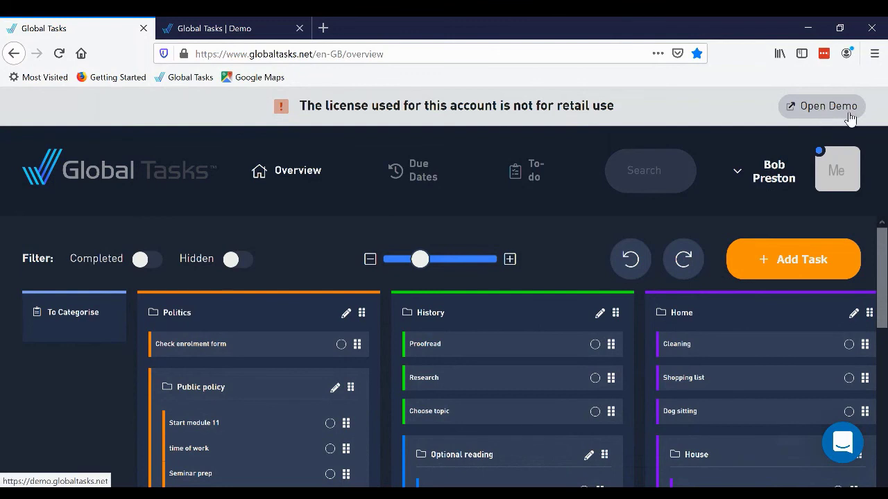
- Open the demo version of Global Tasks and zoom its board out one level
click(819, 112)
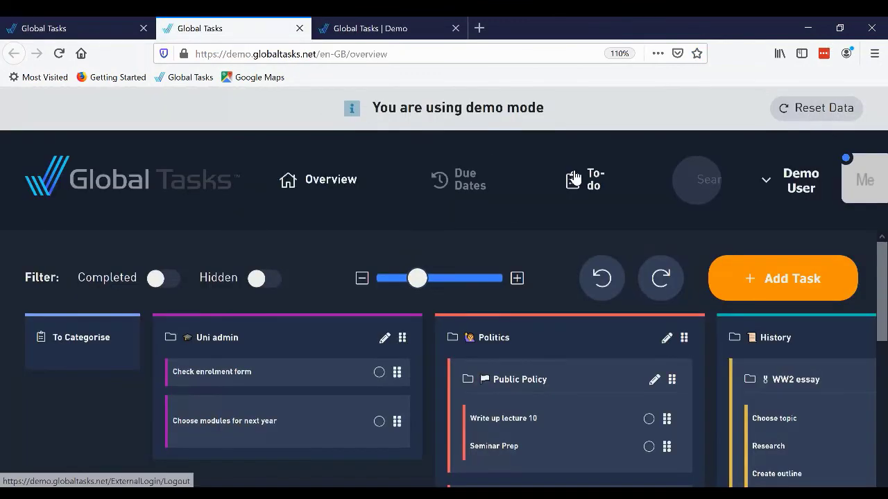
click(361, 279)
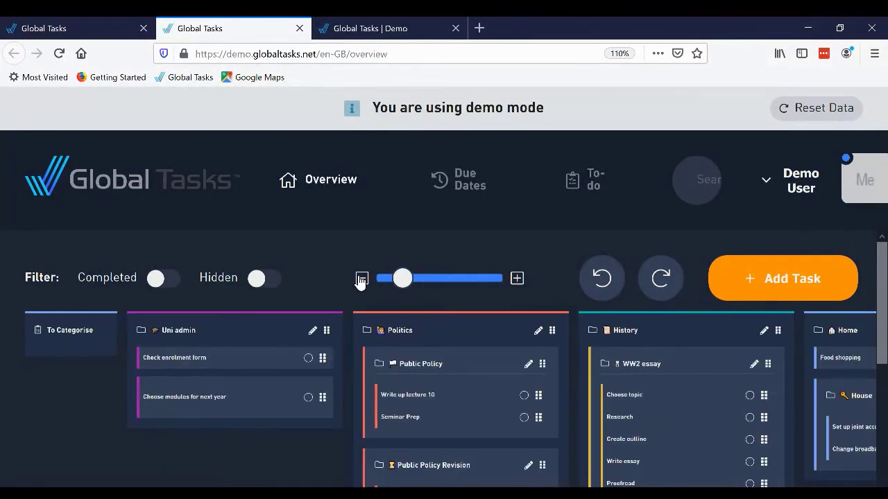
- Change the Write up lecture 10 task's colour to light yellow and its size to L, and save the update
click(418, 400)
scroll(302, 313, down, 10)
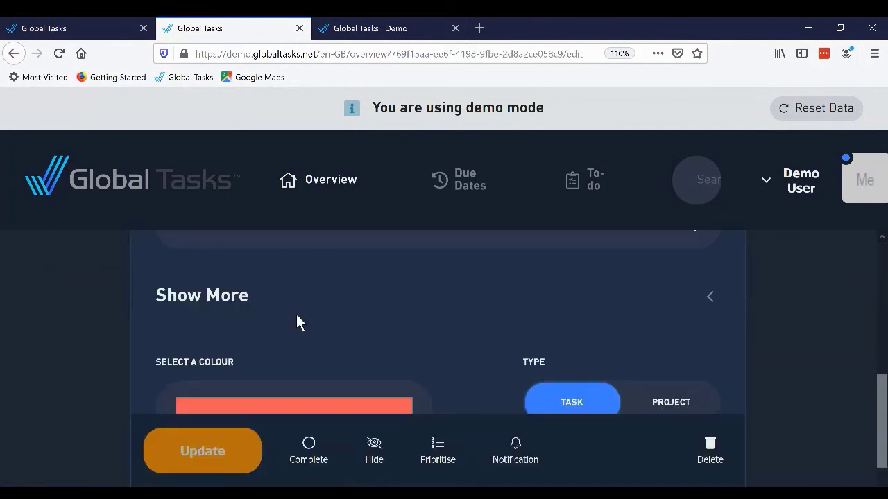
scroll(292, 340, down, 2)
click(306, 265)
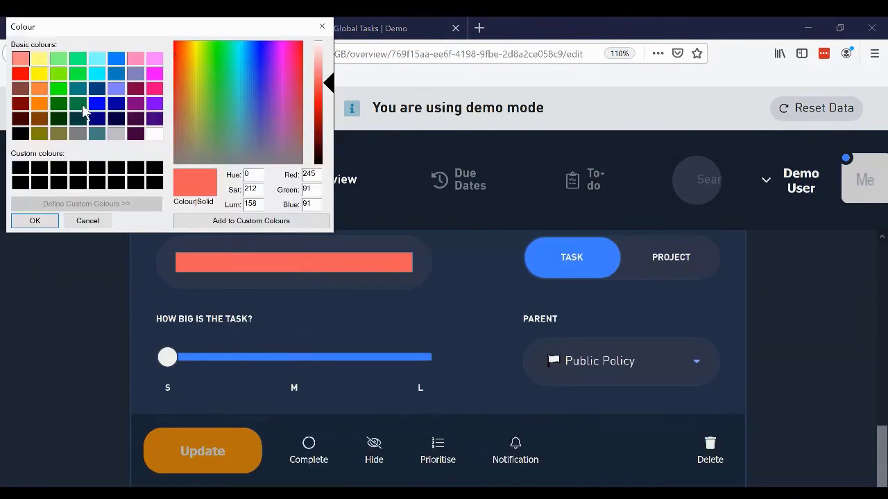
click(39, 58)
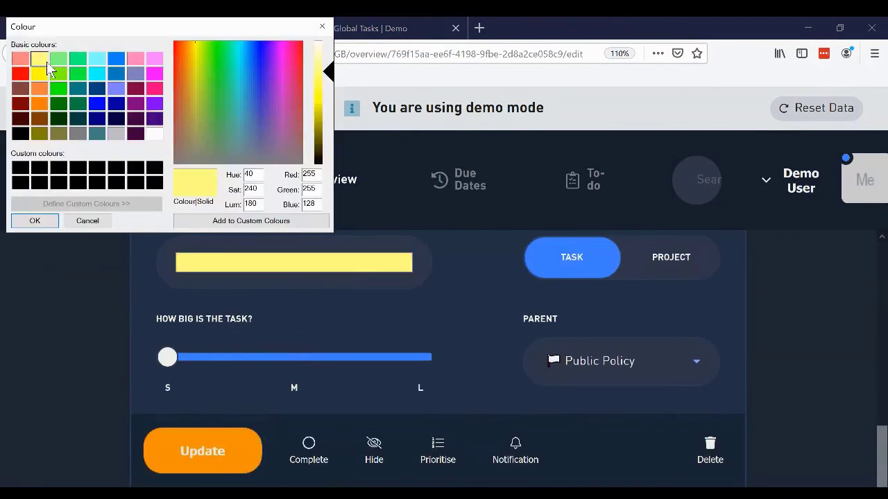
click(34, 221)
drag(167, 356, 456, 351)
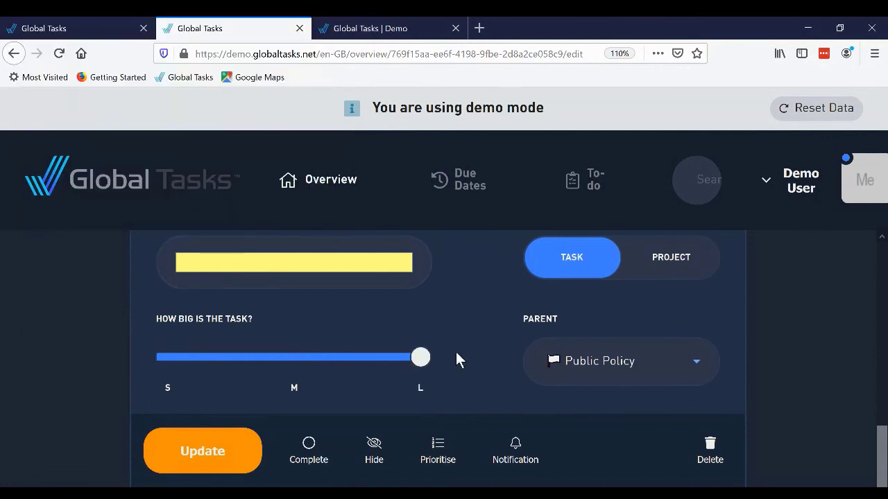
click(222, 452)
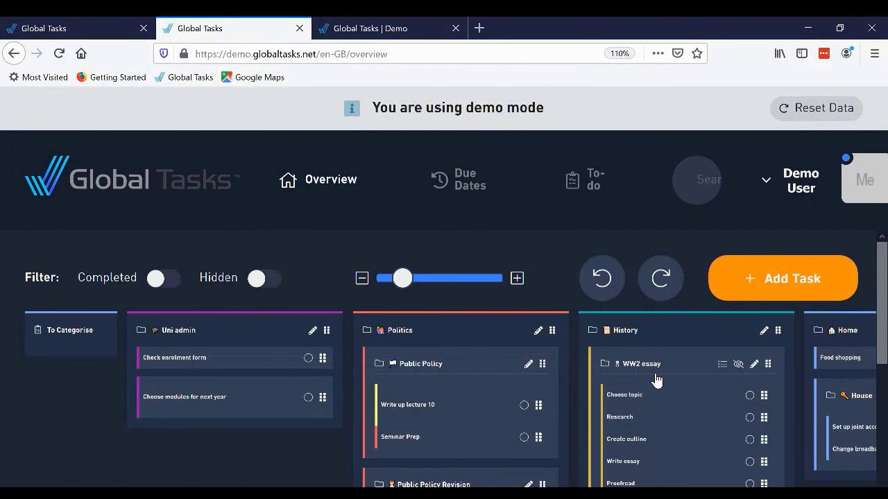
- Add a new project titled work to the demo overview
scroll(628, 385, right, 3)
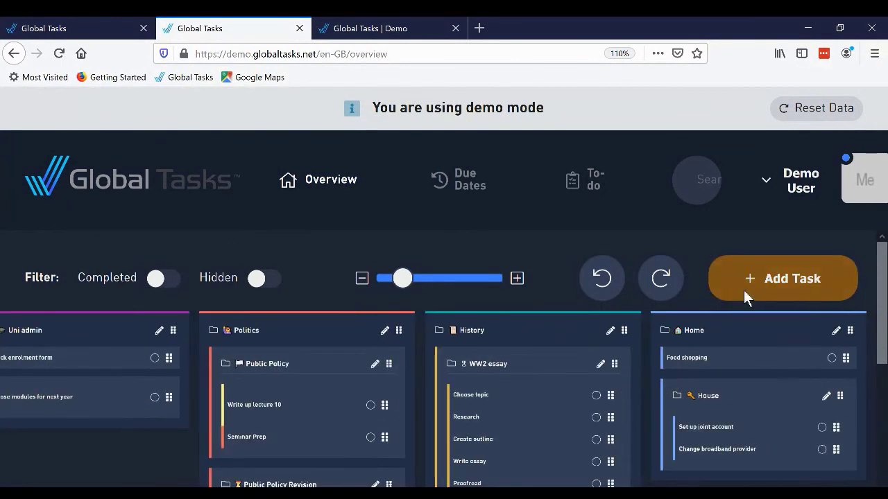
click(743, 290)
text(worj)
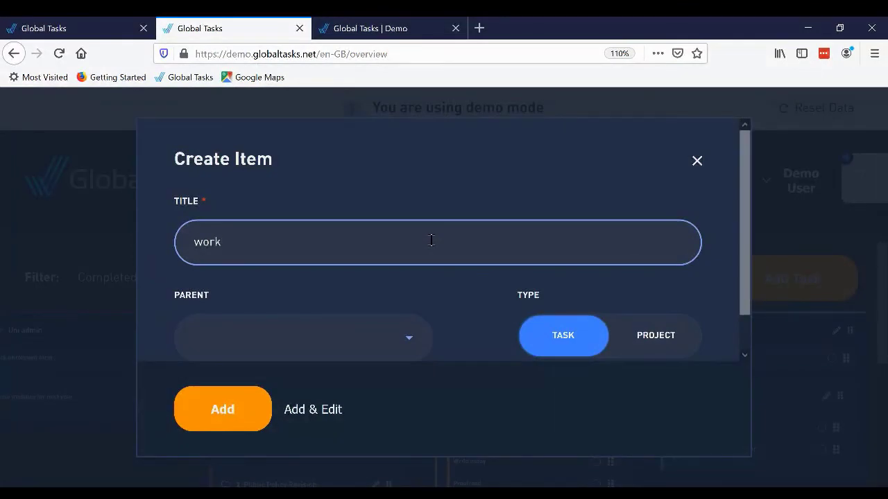
click(632, 333)
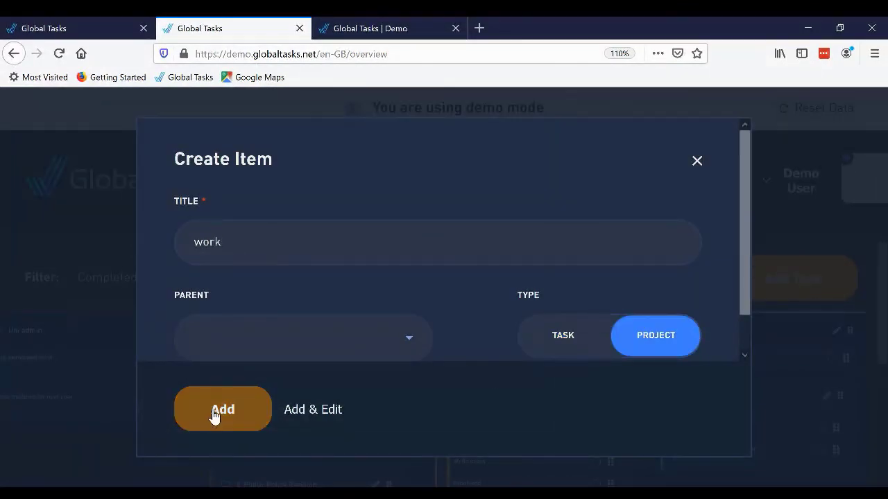
click(215, 415)
- Switch the demo's theme to Light
click(768, 183)
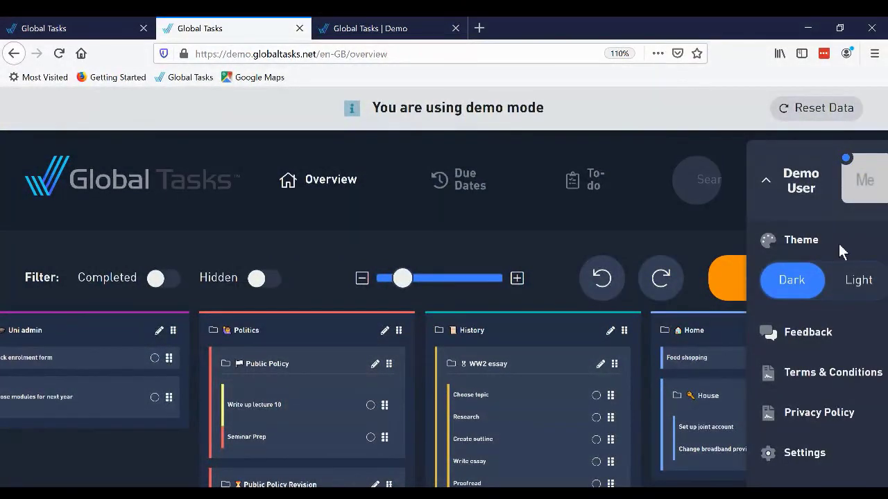
click(858, 280)
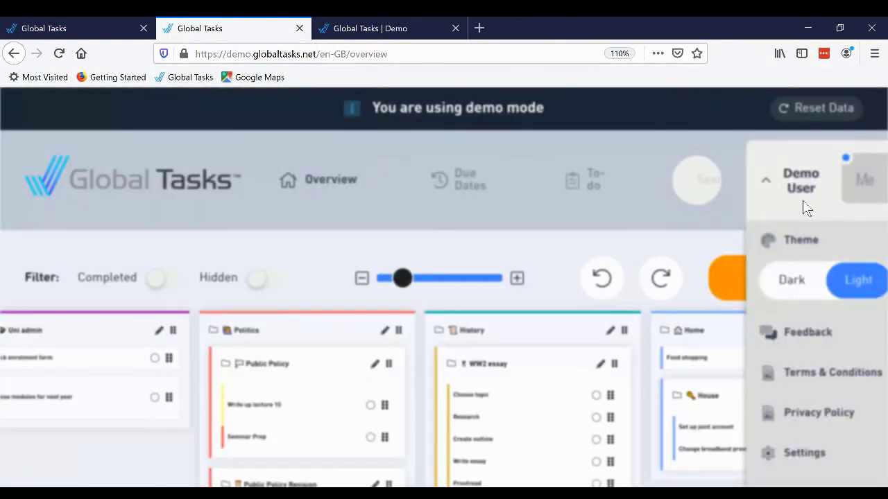
- Reset the demo data and look over the demo start page with its introductory video
click(820, 109)
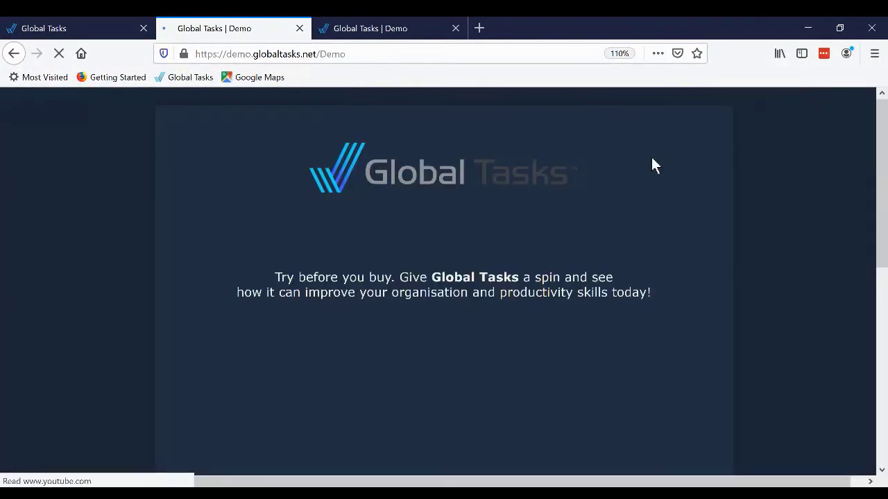
scroll(375, 344, down, 2)
scroll(377, 347, down, 5)
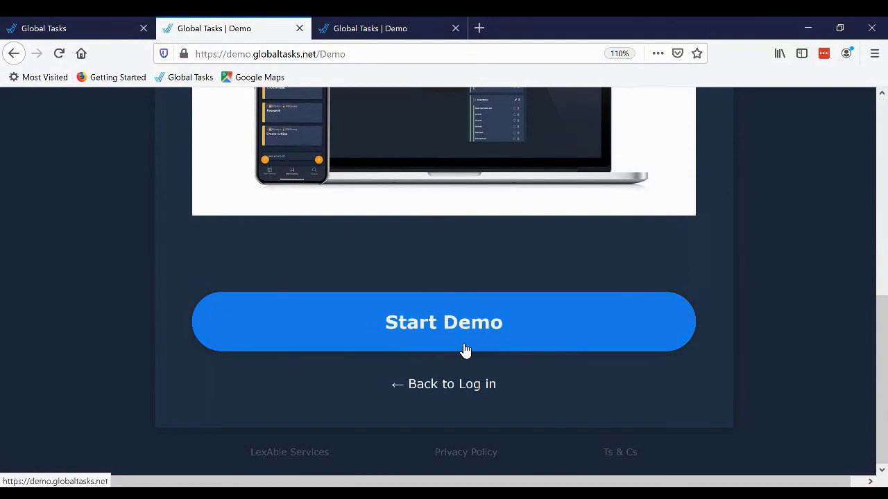
scroll(464, 351, up, 3)
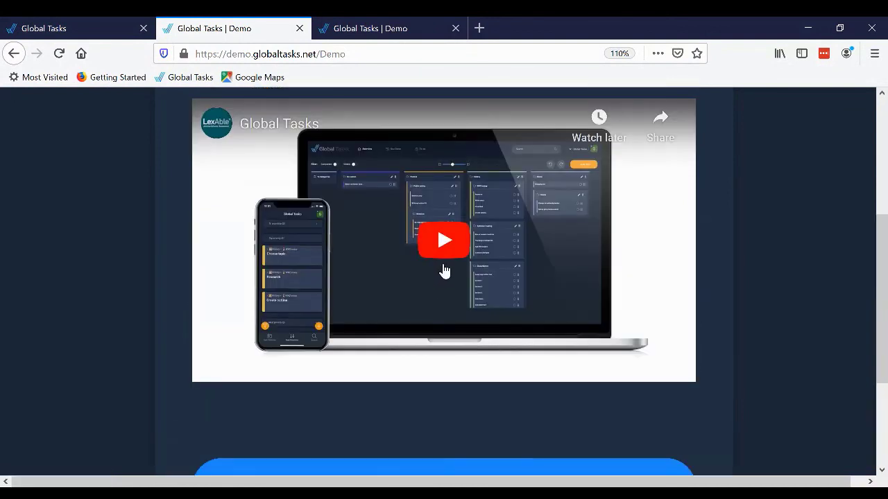